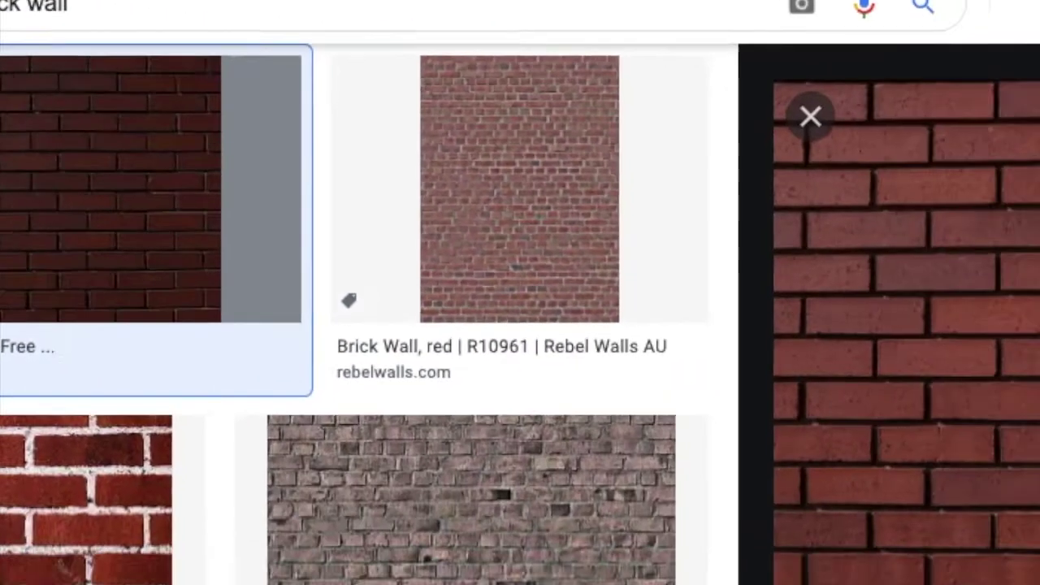
- Save the red brick wall image from Google Images as brickwall.jpeg, then return to Photopea
{"action": "right_click", "coordinate": [610, 174]}
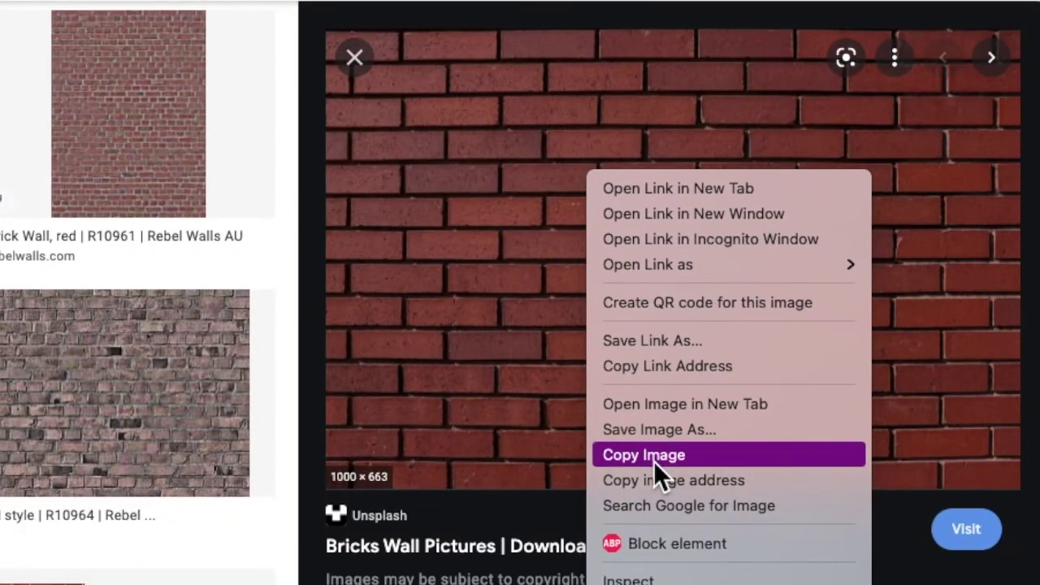
{"action": "left_click", "coordinate": [653, 433]}
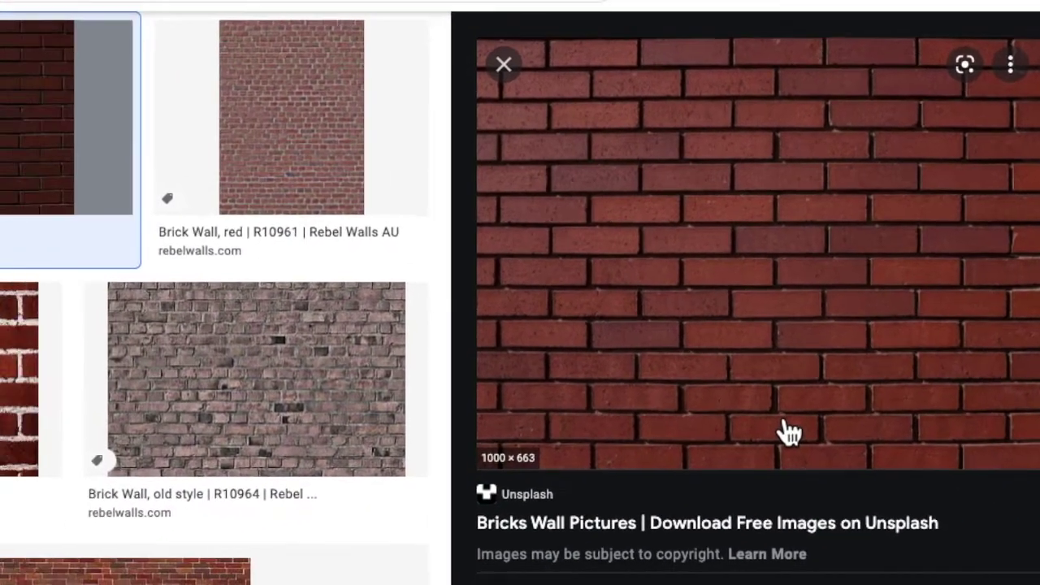
{"action": "type", "text": "brickwall"}
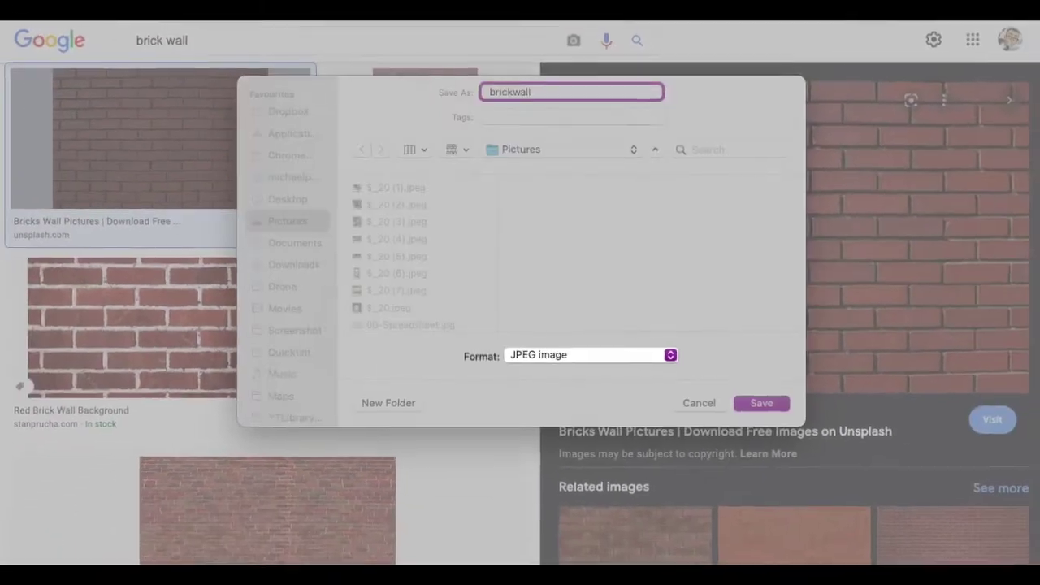
{"action": "key", "text": "Return"}
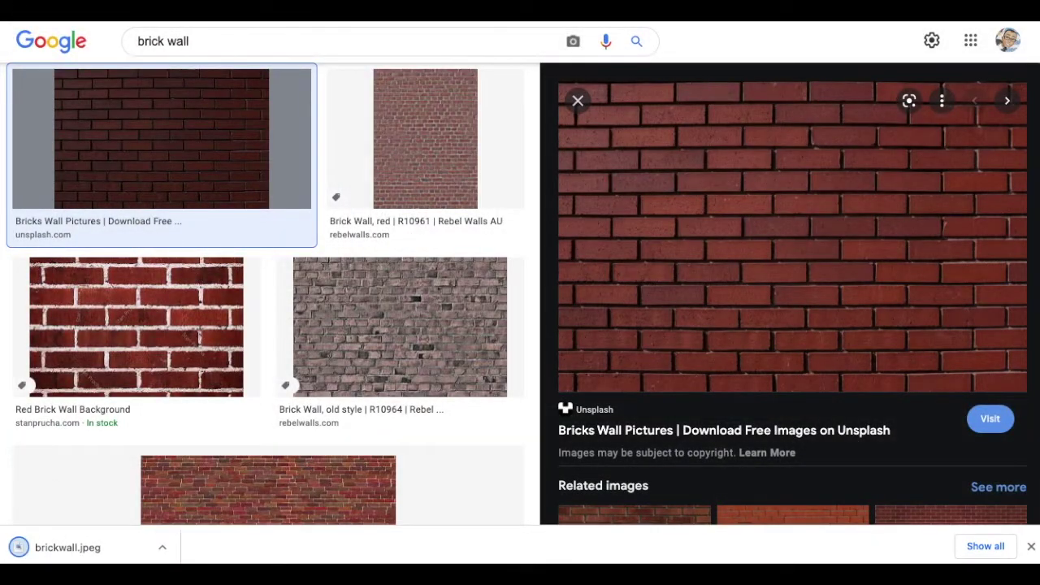
{"action": "key", "text": "ctrl+Tab"}
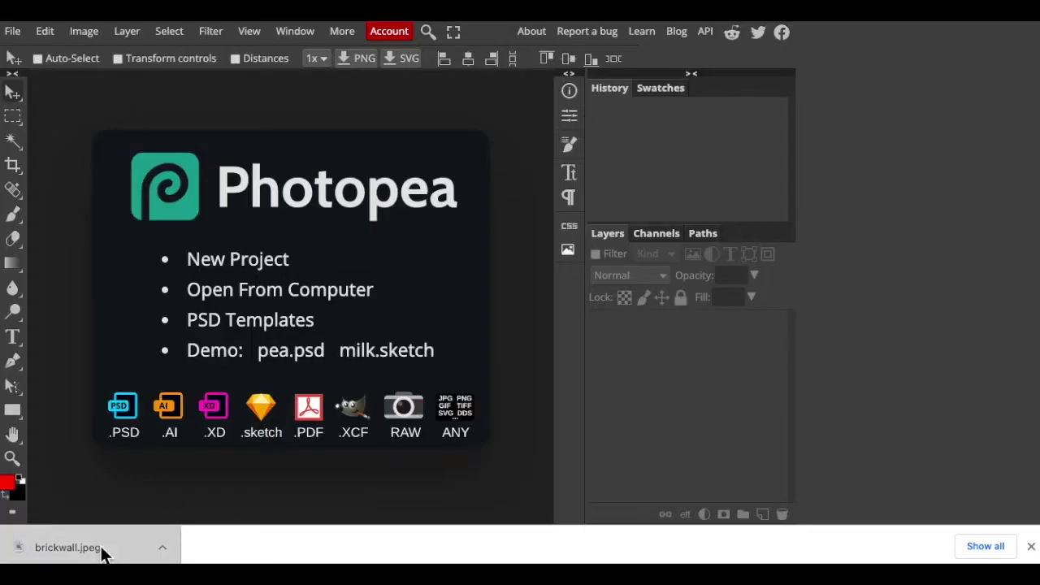
- Open brickwall.jpeg in Photopea and duplicate its Background layer as 'Displacement'
{"action": "left_click_drag", "start_coordinate": [102, 550], "coordinate": [226, 276]}
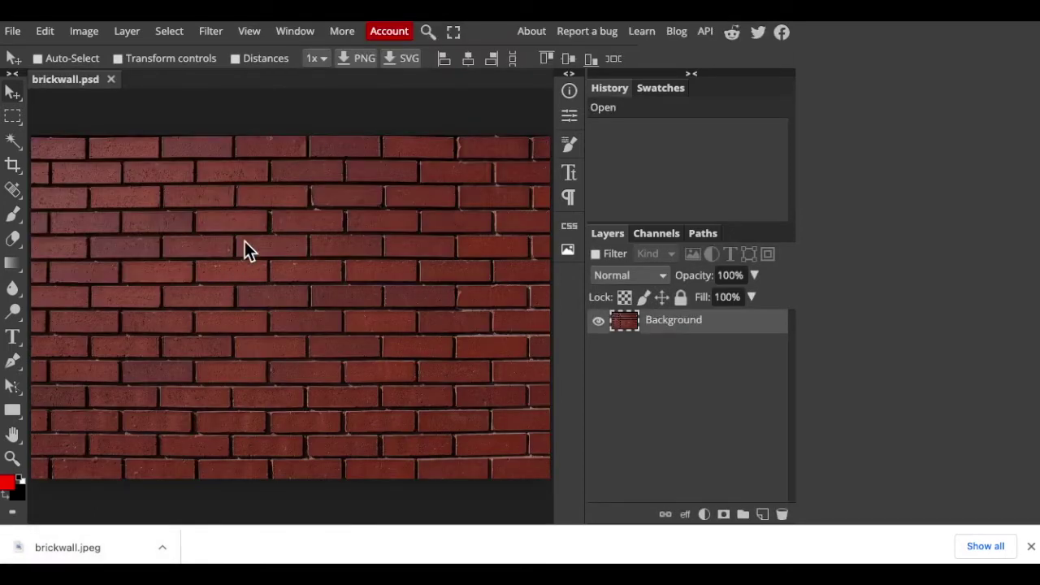
{"action": "scroll", "coordinate": [245, 240], "scroll_direction": "down", "scroll_amount": 1}
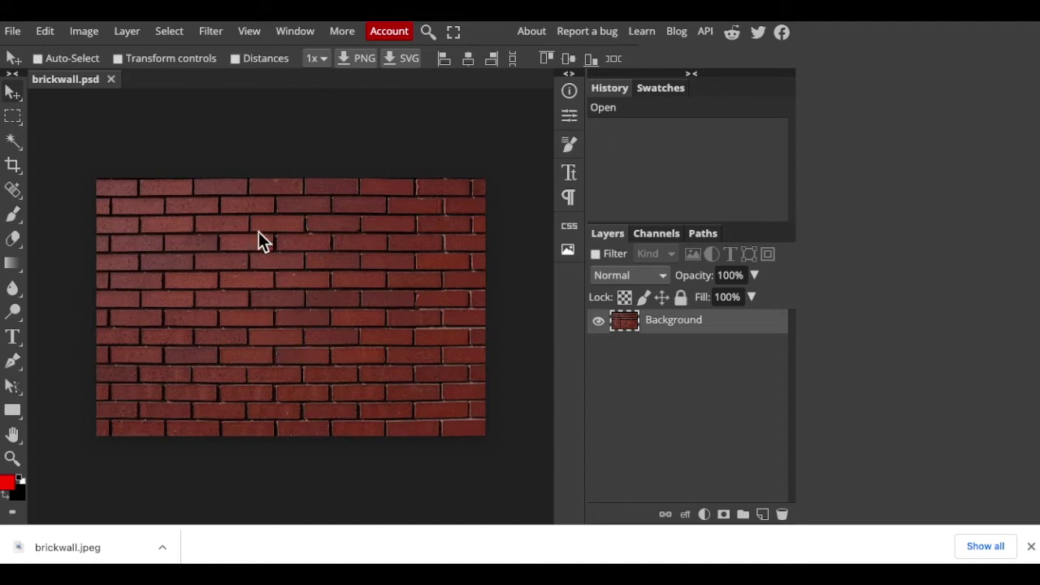
{"action": "right_click", "coordinate": [673, 329]}
{"action": "left_click", "coordinate": [572, 133]}
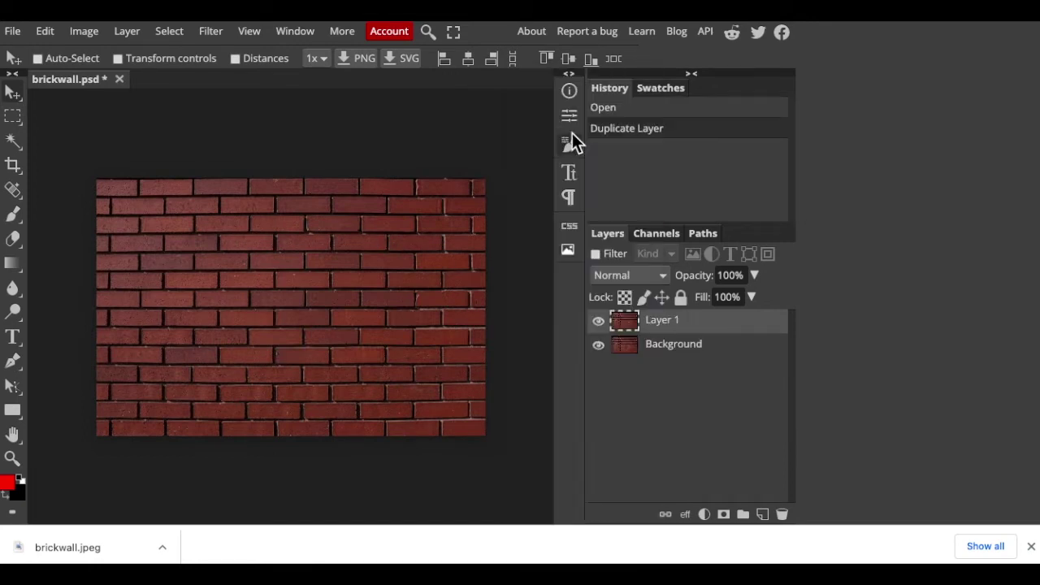
{"action": "double_click", "coordinate": [661, 319]}
{"action": "type", "text": "Dis"}
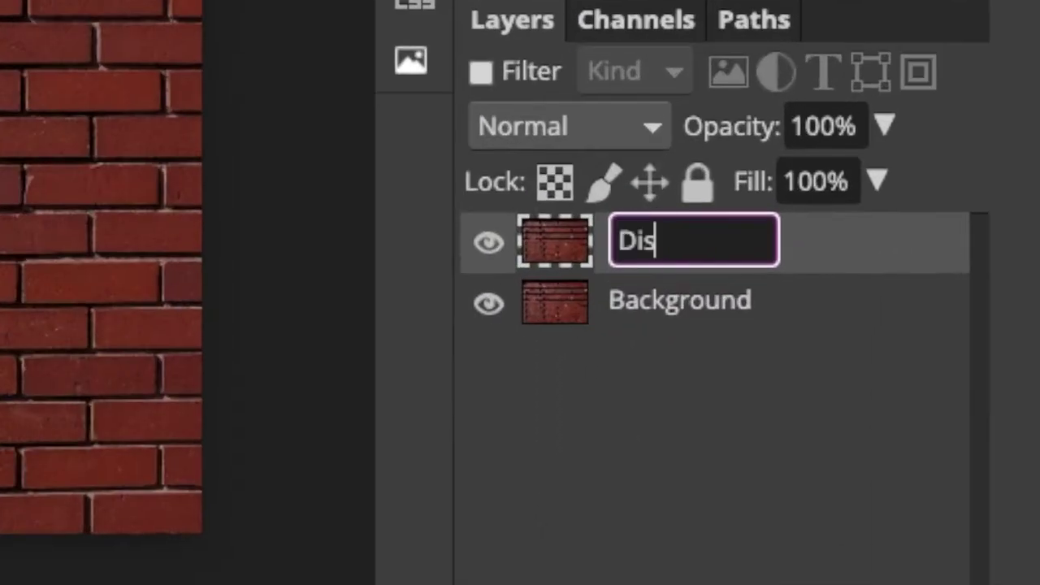
{"action": "type", "text": "placement"}
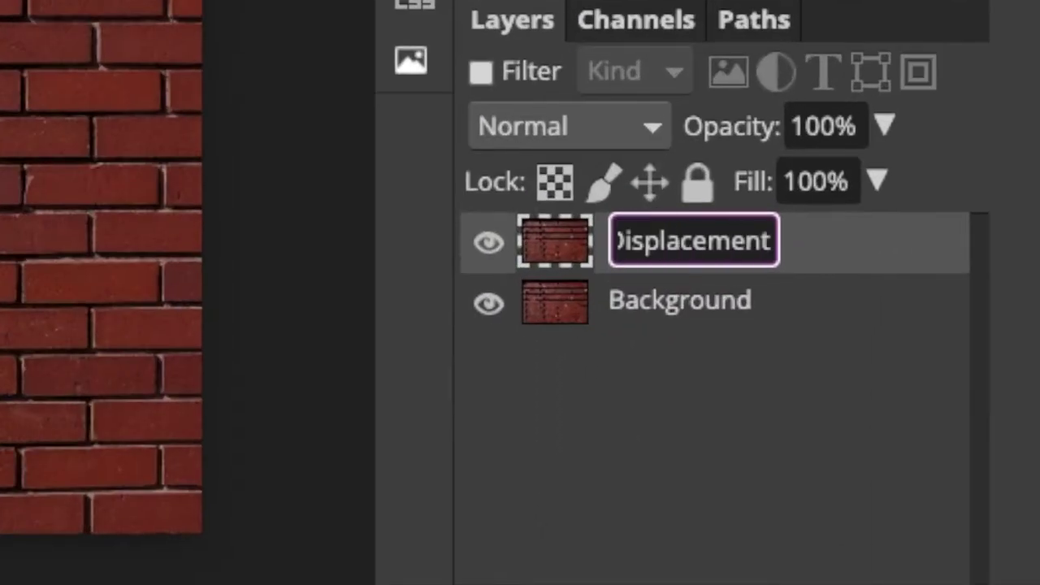
{"action": "key", "text": "Return"}
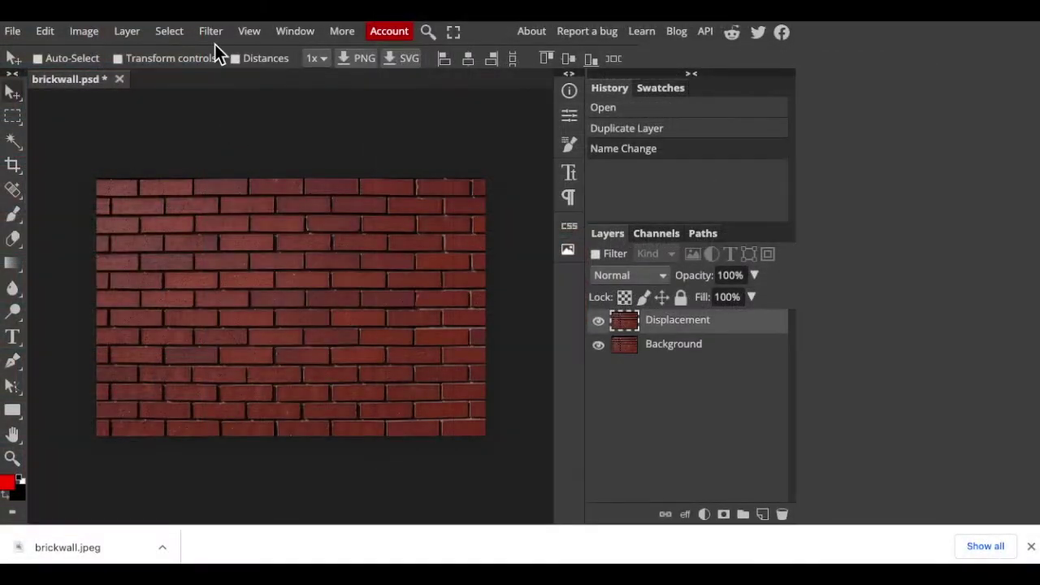
- Apply a 3 px Gaussian blur to the Displacement layer and desaturate it
{"action": "left_click", "coordinate": [215, 30]}
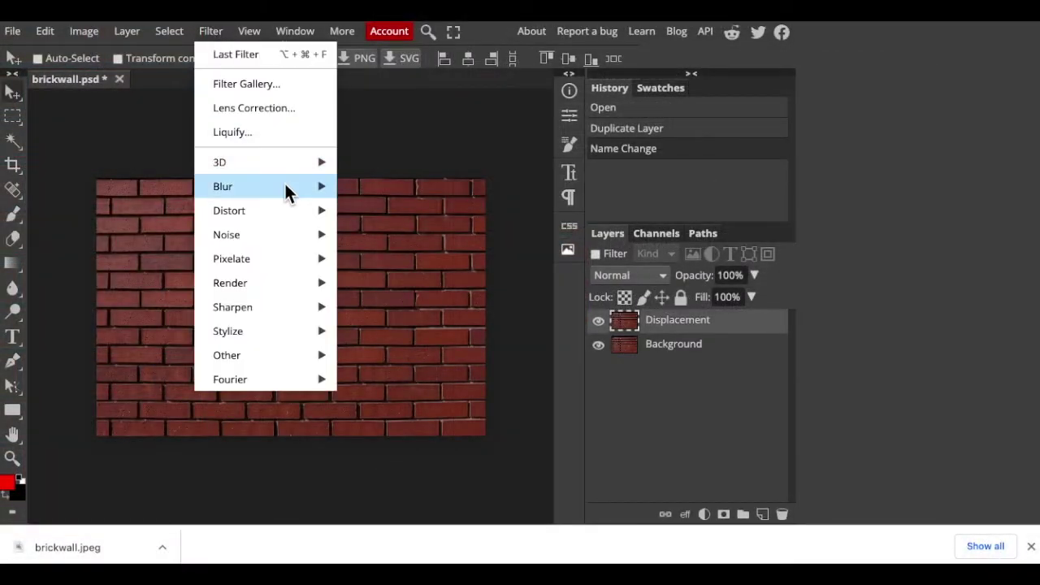
{"action": "mouse_move", "coordinate": [286, 188]}
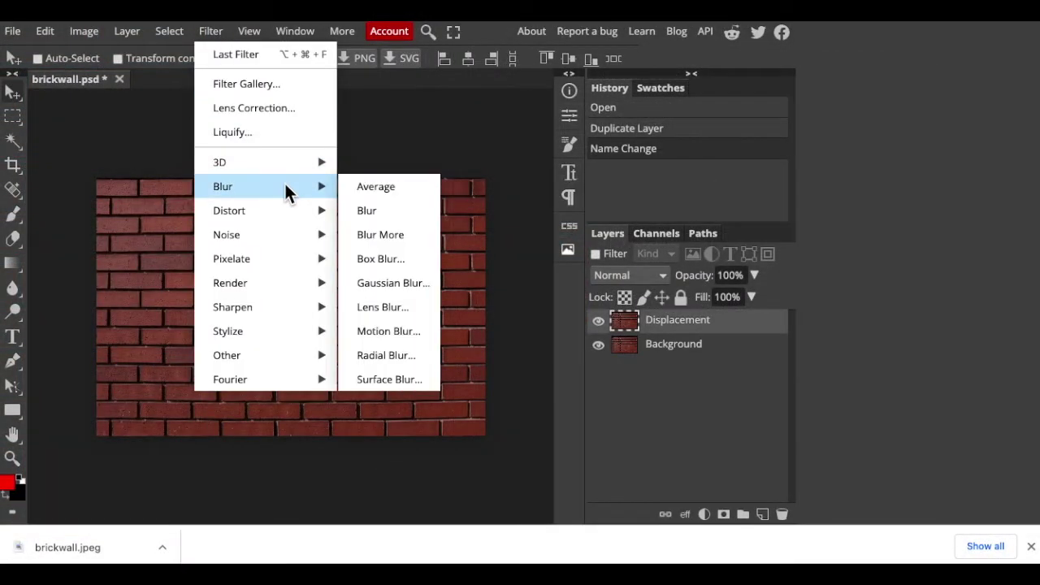
{"action": "left_click", "coordinate": [401, 286]}
{"action": "mouse_move", "coordinate": [183, 203]}
{"action": "left_mouse_down"}
{"action": "mouse_move", "coordinate": [166, 203]}
{"action": "mouse_move", "coordinate": [188, 214]}
{"action": "left_mouse_up"}
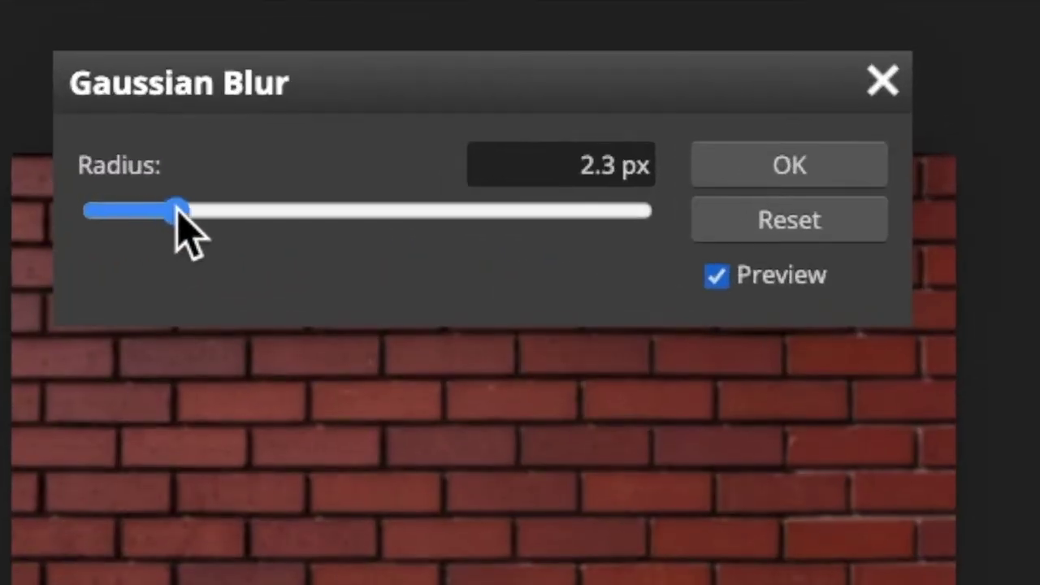
{"action": "left_click", "coordinate": [618, 165]}
{"action": "key", "text": "BackSpace"}
{"action": "type", "text": "0"}
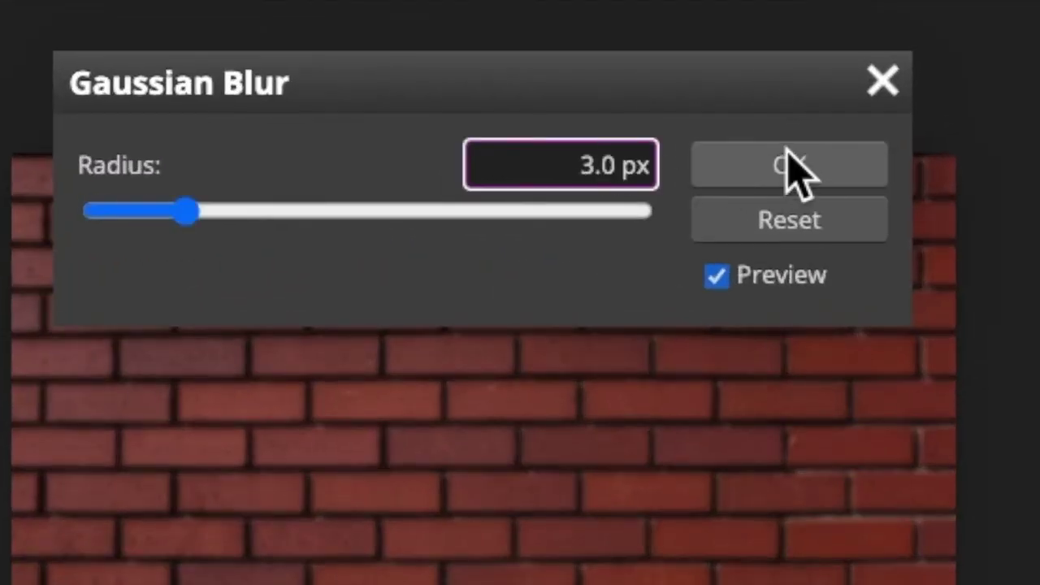
{"action": "left_click", "coordinate": [788, 163]}
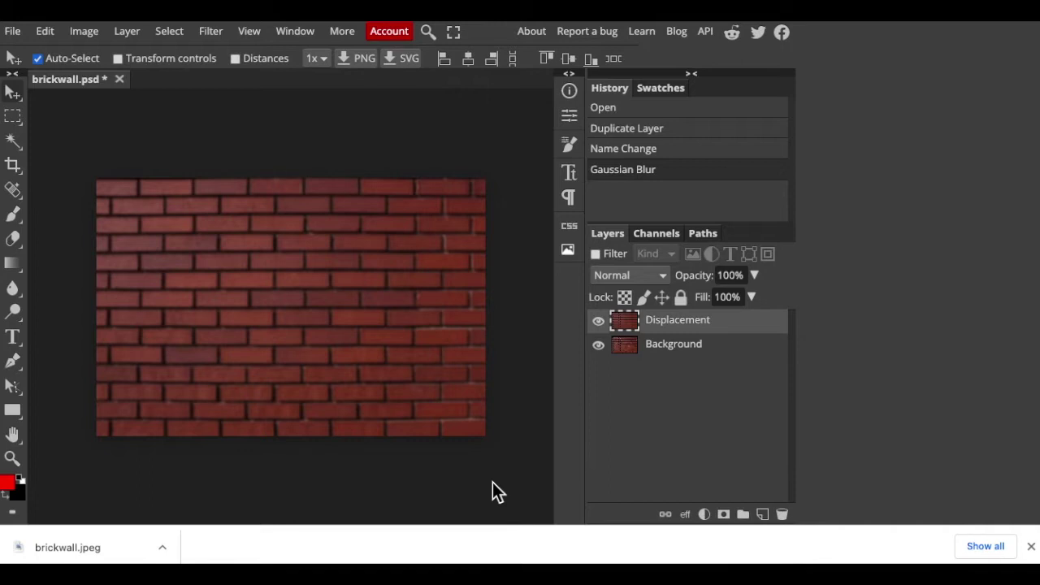
{"action": "key", "text": "ctrl+shift+u"}
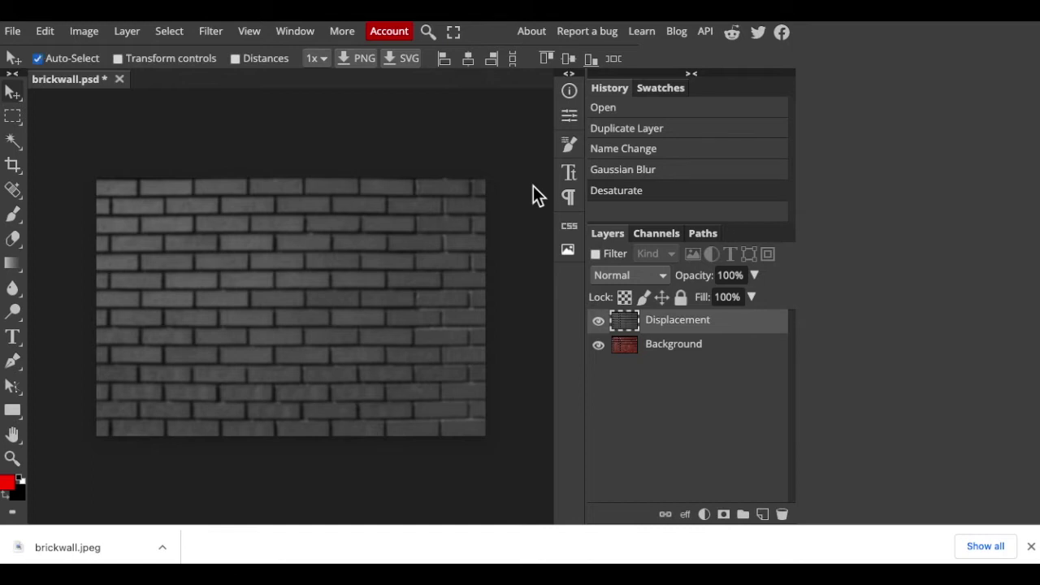
- Apply Levels with black input 21 and white input 115 to brighten the bricks
{"action": "key", "text": "ctrl+l"}
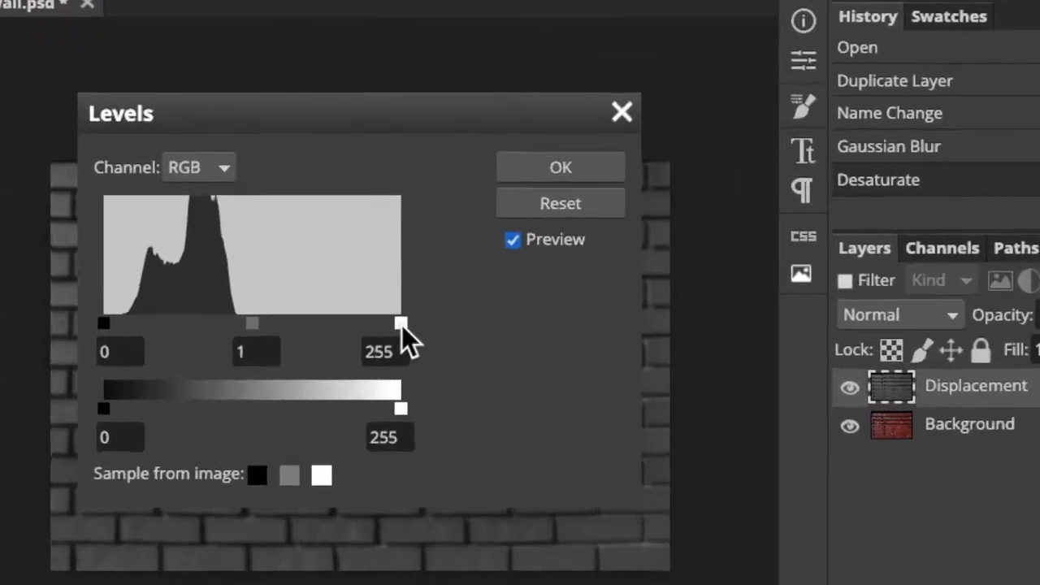
{"action": "left_click_drag", "start_coordinate": [316, 281], "coordinate": [293, 282]}
{"action": "left_click_drag", "start_coordinate": [476, 394], "coordinate": [294, 409]}
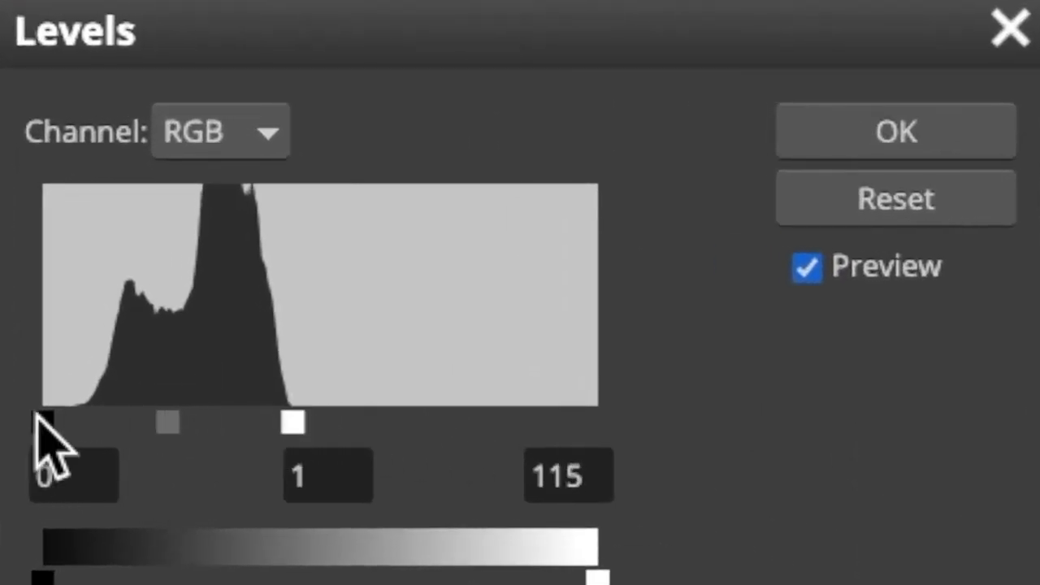
{"action": "left_click_drag", "start_coordinate": [38, 415], "coordinate": [88, 406]}
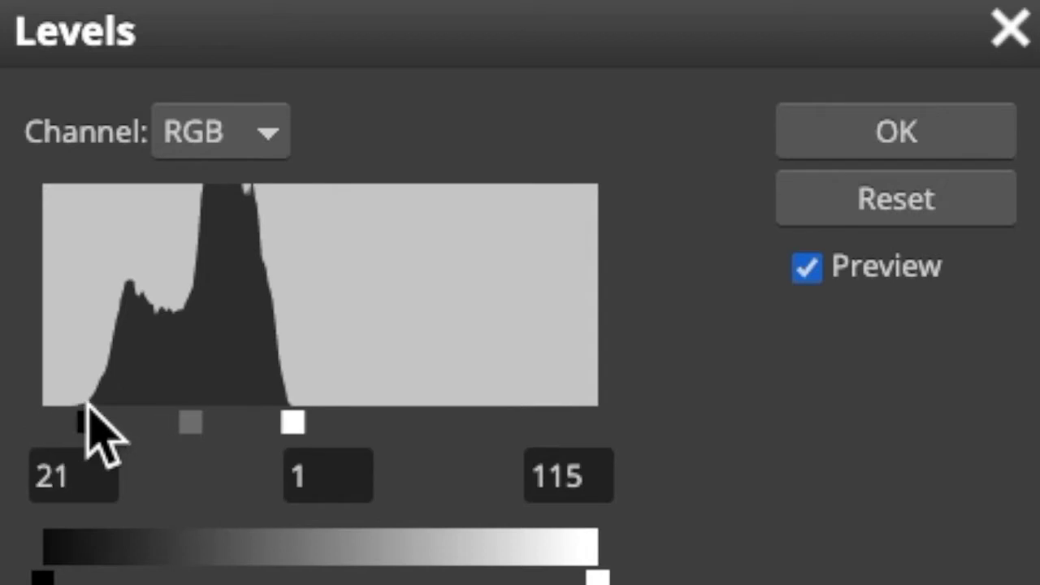
{"action": "left_click", "coordinate": [974, 117]}
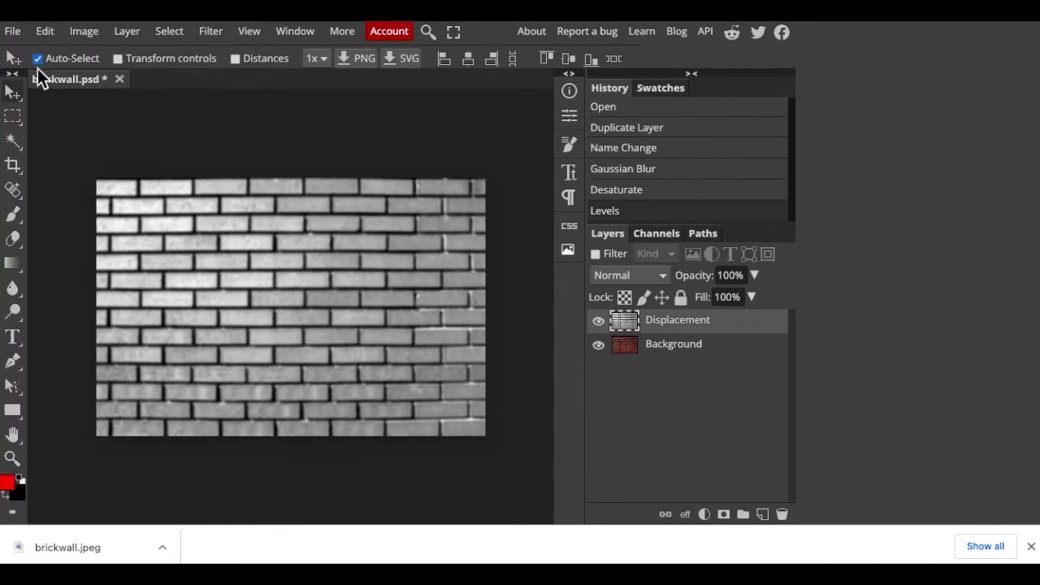
- Save the grey brick map as a PSD renamed 'displacement', then close brickwall.psd
{"action": "left_click", "coordinate": [14, 31]}
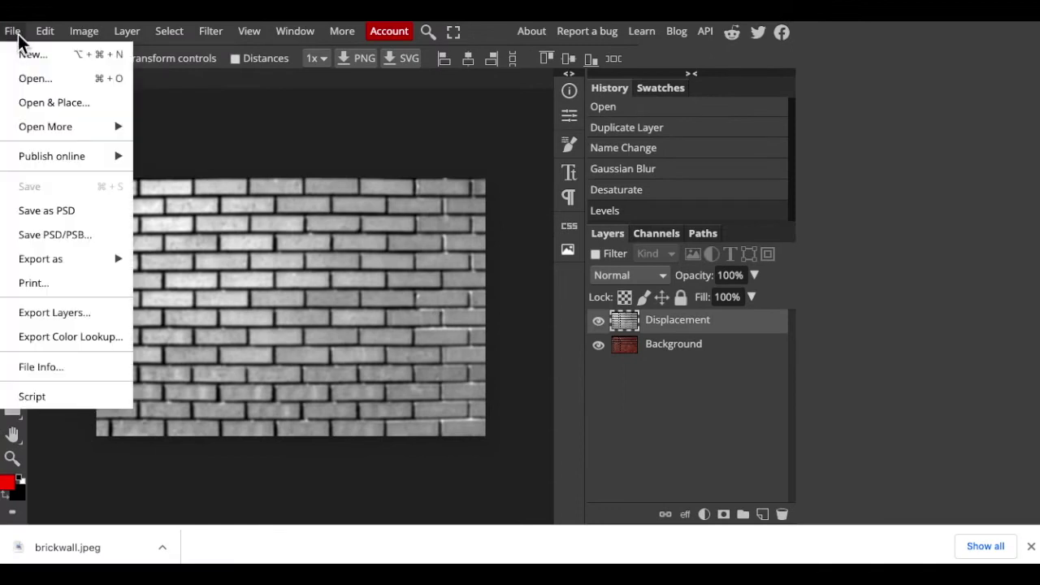
{"action": "left_click", "coordinate": [75, 211]}
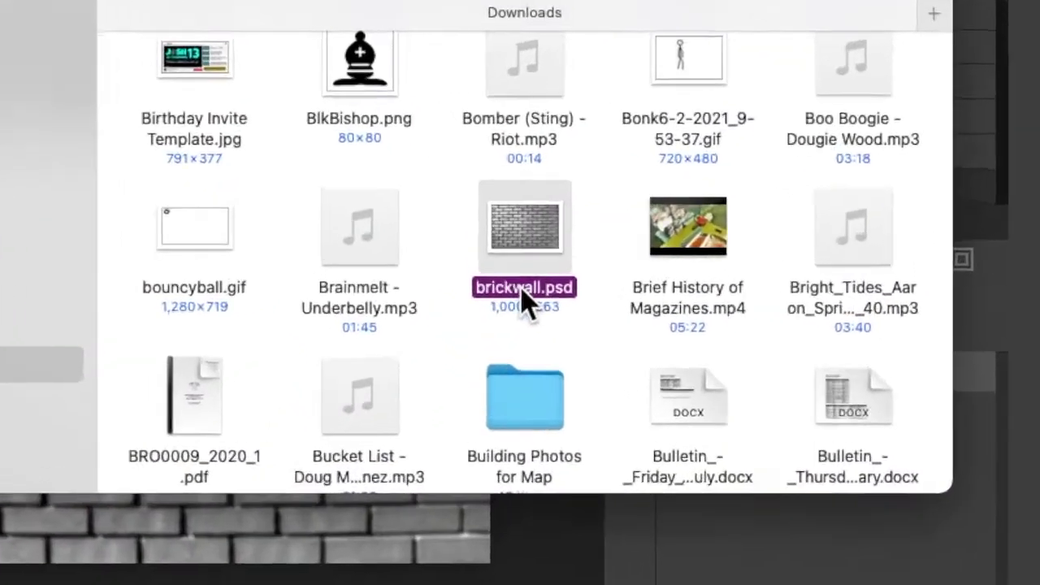
{"action": "left_click", "coordinate": [512, 276]}
{"action": "type", "text": "displacement"}
{"action": "key", "text": "Return"}
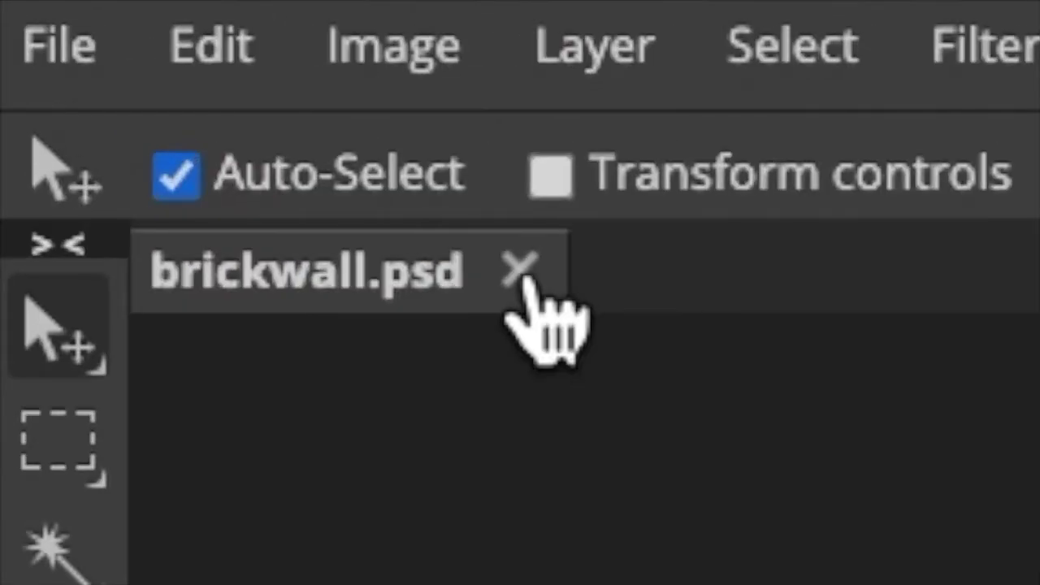
{"action": "left_click", "coordinate": [524, 271]}
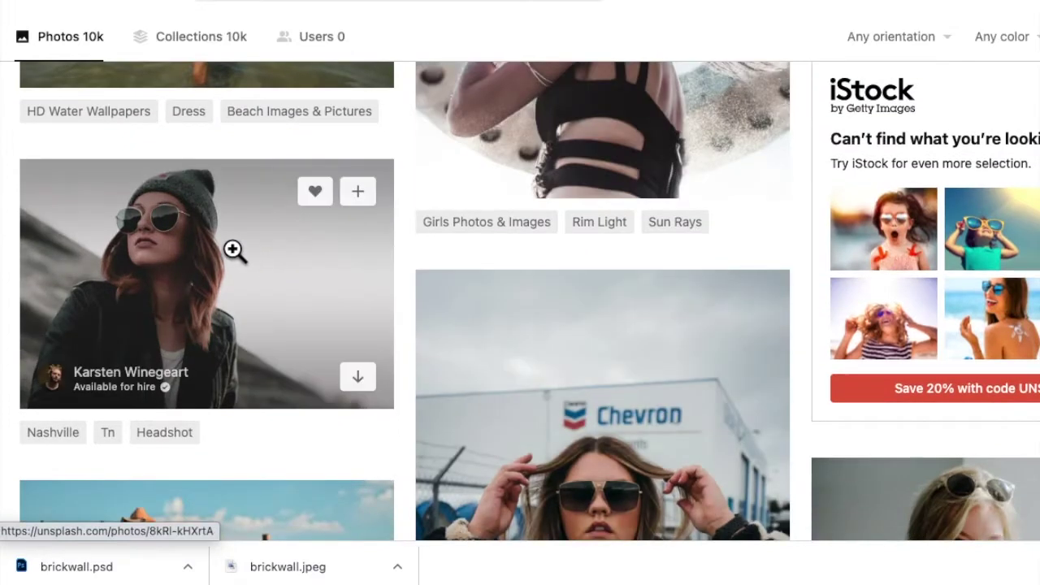
- Save the Unsplash portrait of the woman in beanie and sunglasses as girlsunnies.jpeg
{"action": "left_click", "coordinate": [212, 264]}
{"action": "left_click", "coordinate": [502, 213]}
{"action": "right_click", "coordinate": [428, 250]}
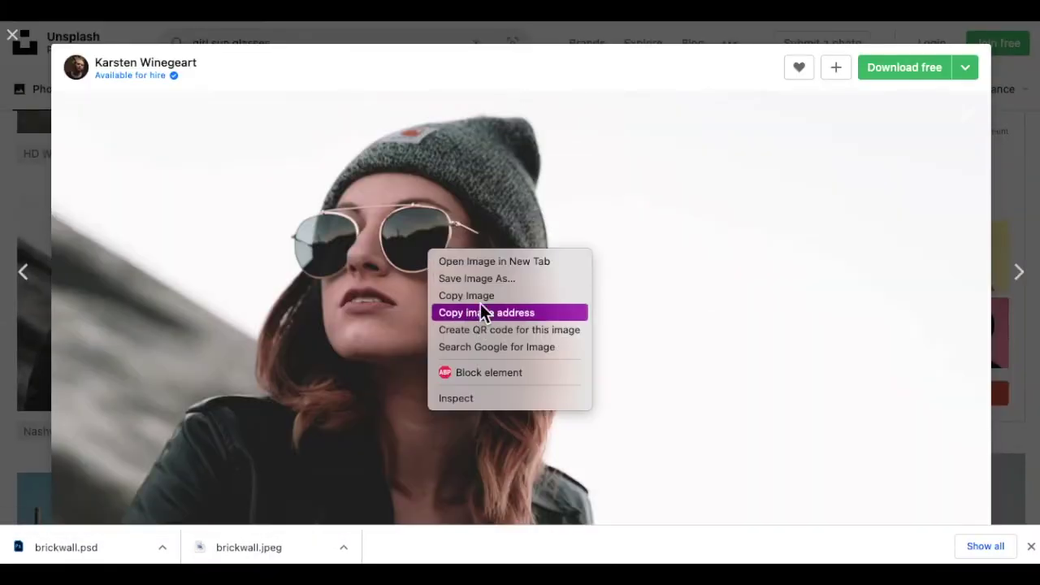
{"action": "left_click", "coordinate": [487, 278]}
{"action": "type", "text": "girlsunnies"}
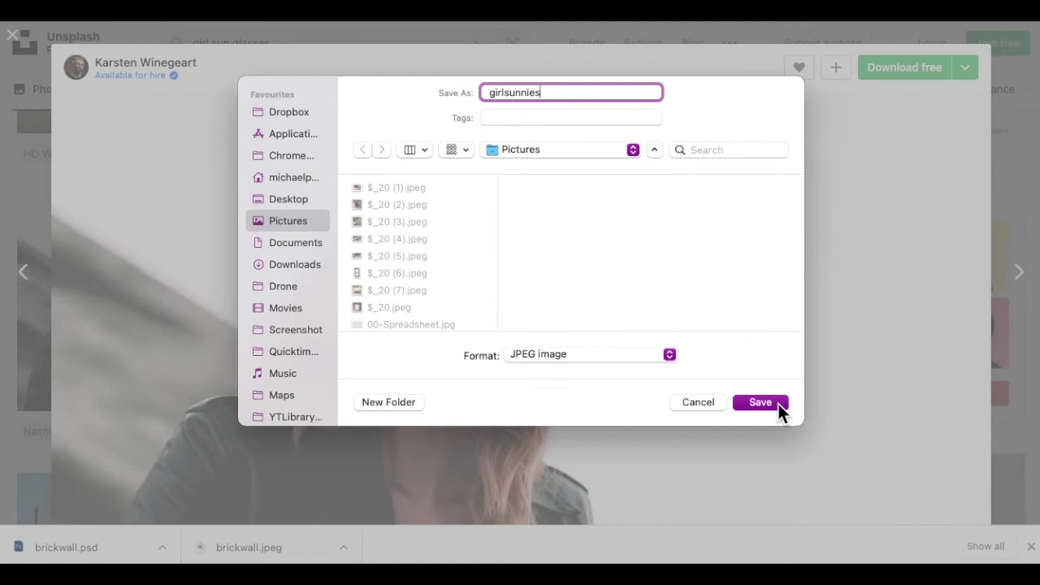
{"action": "left_click", "coordinate": [778, 403]}
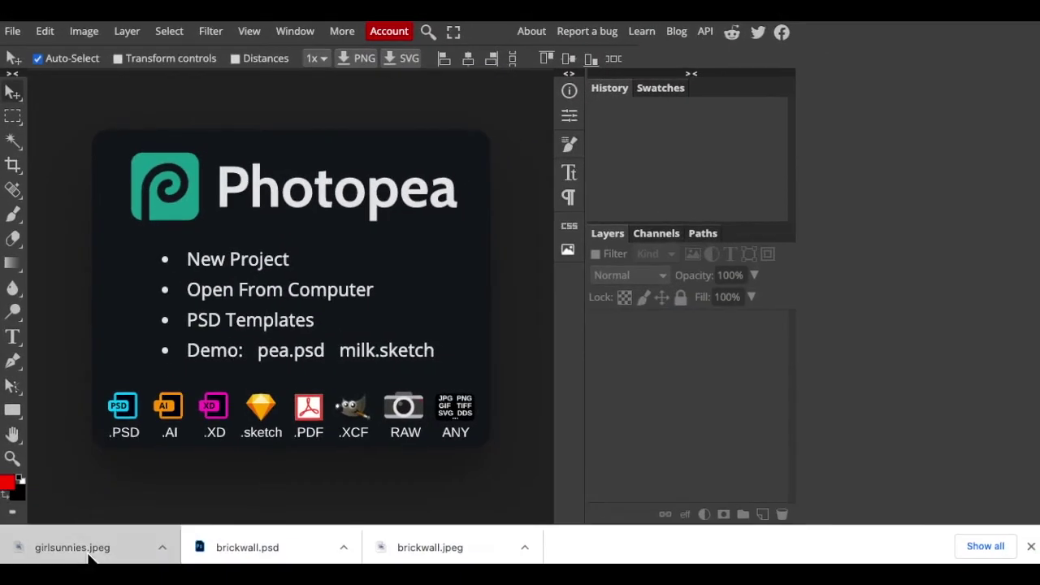
- Drag girlsunnies.jpeg from the download bar into Photopea to open it as girlsunnies.psd
{"action": "left_click_drag", "start_coordinate": [91, 553], "coordinate": [237, 290]}
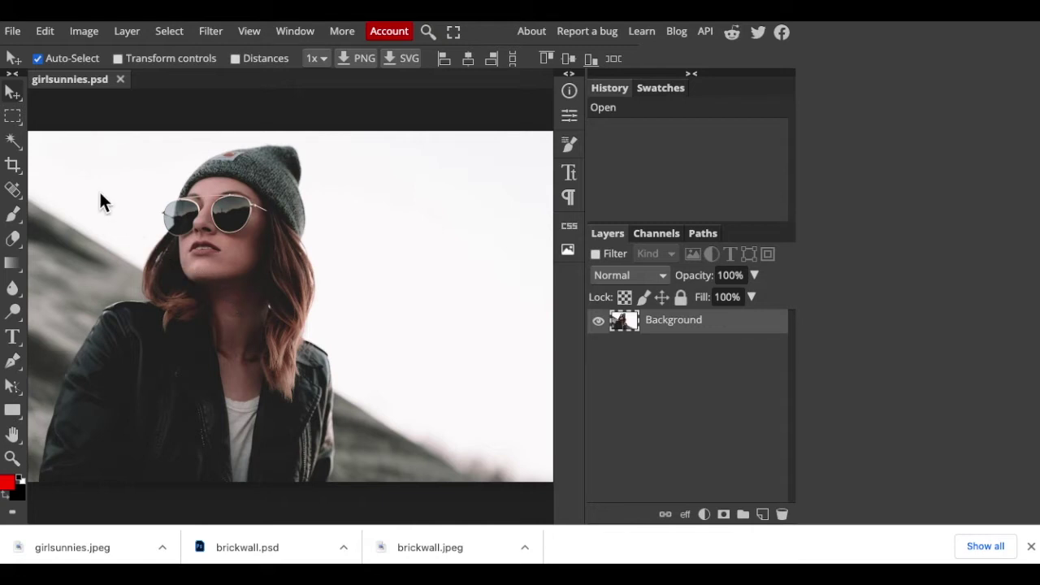
- Paint a Quick Selection over the woman and her jacket, clearing and restarting once
{"action": "left_click", "coordinate": [13, 141]}
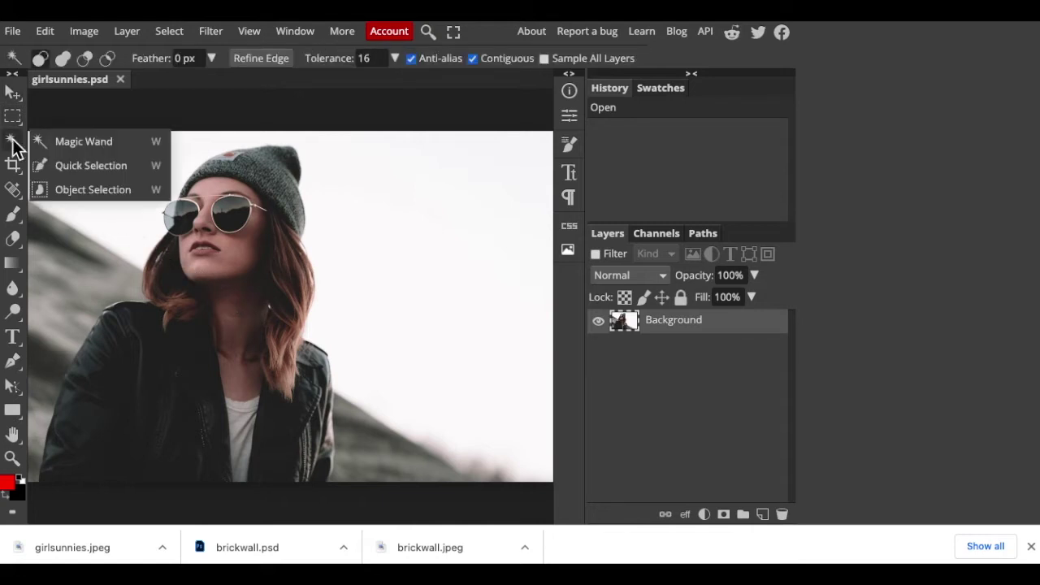
{"action": "left_click", "coordinate": [81, 167]}
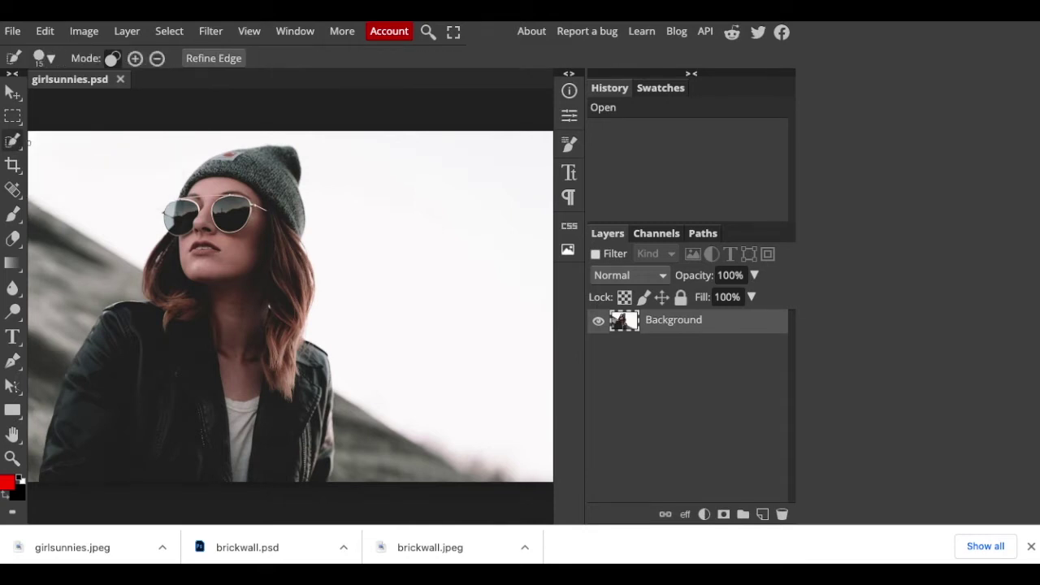
{"action": "left_click", "coordinate": [340, 201]}
{"action": "left_click", "coordinate": [230, 248]}
{"action": "left_click", "coordinate": [229, 248]}
{"action": "left_click", "coordinate": [229, 248]}
{"action": "left_click", "coordinate": [229, 248]}
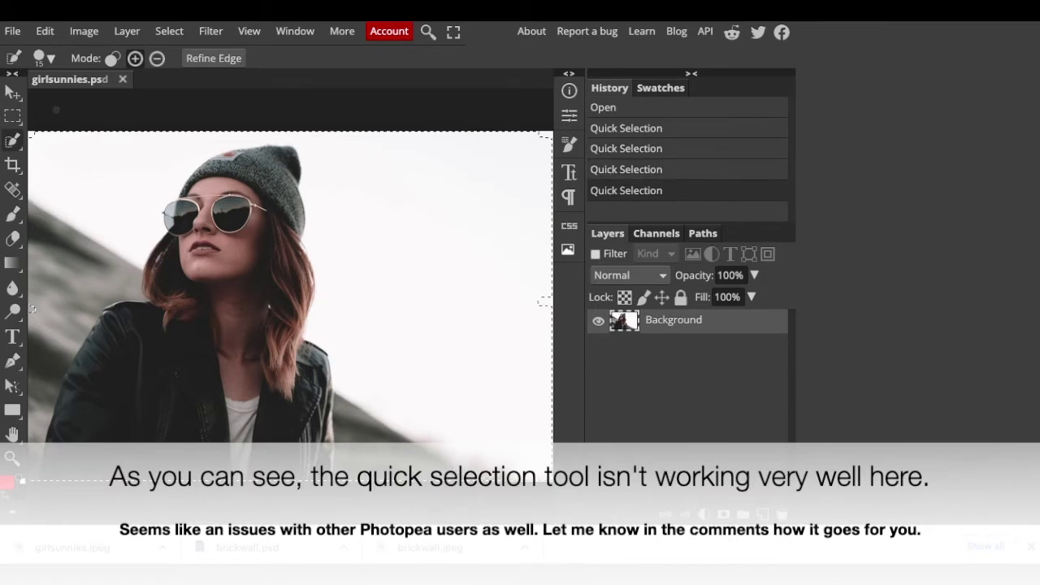
{"action": "key", "text": "ctrl+d"}
{"action": "left_click", "coordinate": [229, 247]}
{"action": "left_click", "coordinate": [229, 248]}
{"action": "left_click", "coordinate": [203, 220]}
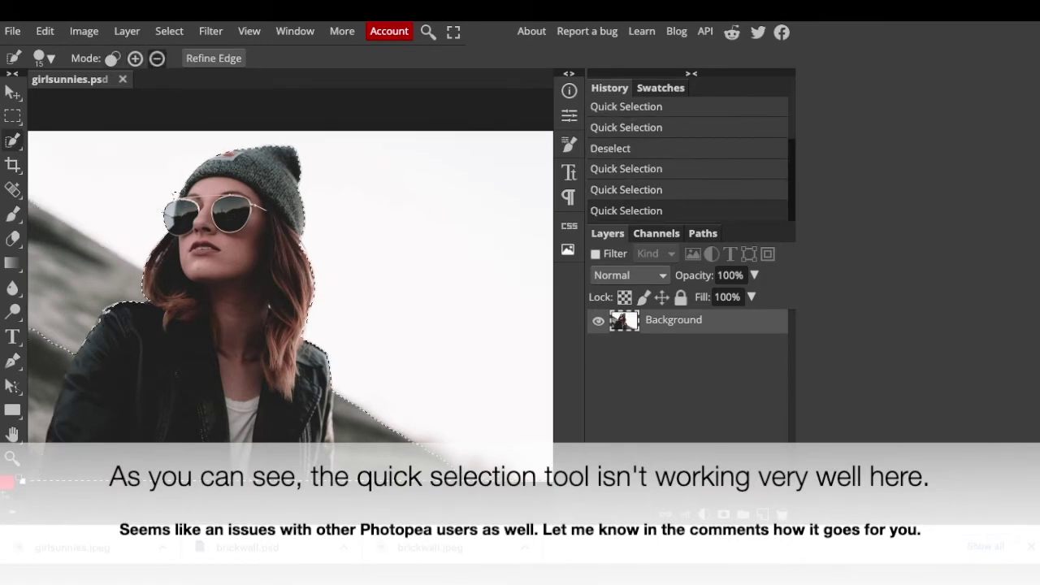
{"action": "left_click", "coordinate": [174, 195]}
{"action": "left_click", "coordinate": [174, 195]}
- Refine the selection with smaller brushes along the jacket shoulder and the hair on the left
{"action": "key", "text": "bracketleft"}
{"action": "key", "text": "bracketleft"}
{"action": "key", "text": "bracketleft"}
{"action": "key", "text": "bracketleft"}
{"action": "scroll", "coordinate": [114, 341], "scroll_direction": "up", "scroll_amount": 5}
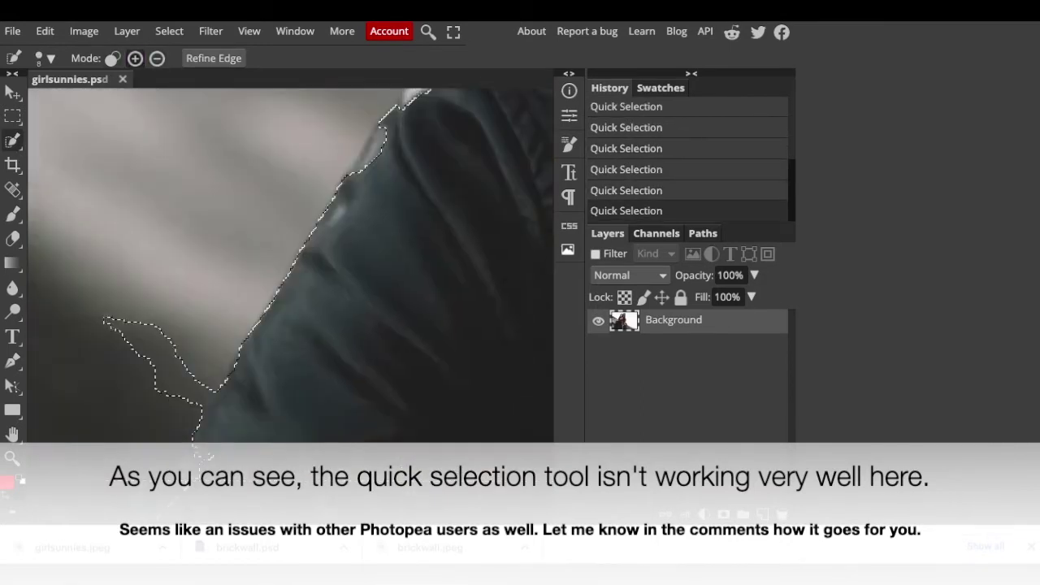
{"action": "left_click", "coordinate": [337, 298]}
{"action": "left_click", "coordinate": [199, 390]}
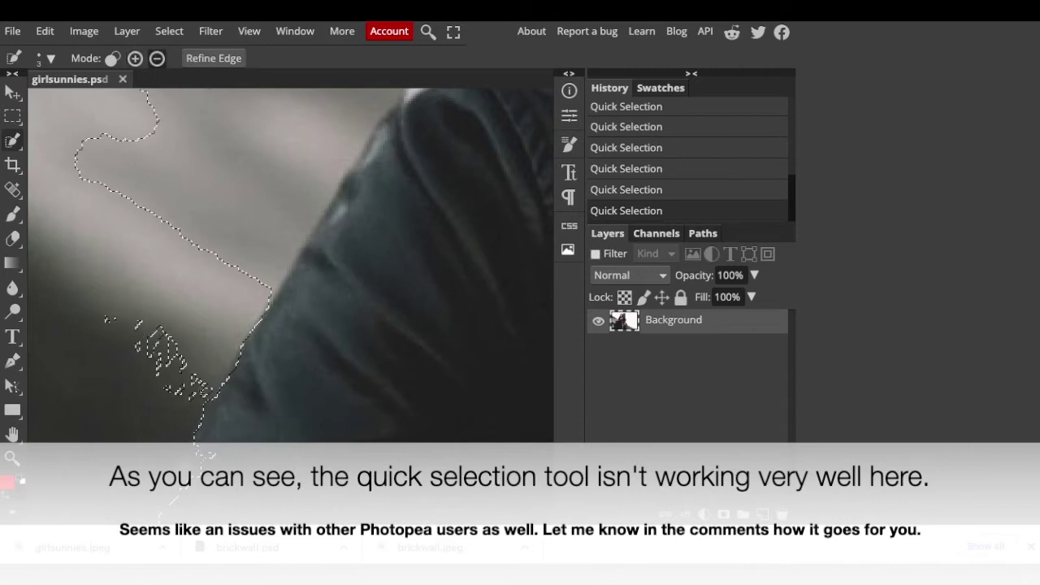
{"action": "scroll", "coordinate": [160, 329], "scroll_direction": "down", "scroll_amount": 5}
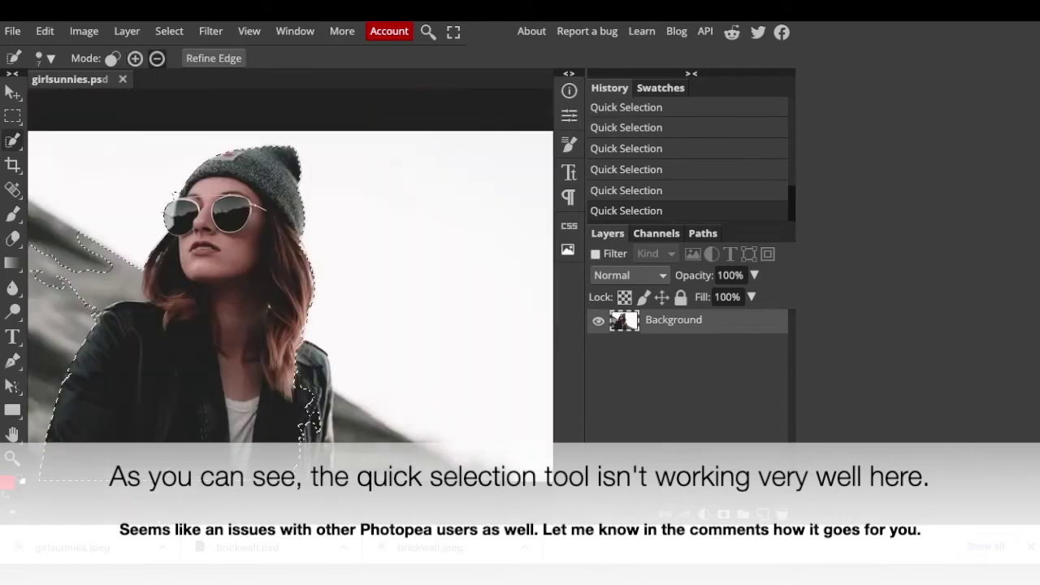
{"action": "key", "text": "bracketright"}
{"action": "key", "text": "bracketright"}
{"action": "key", "text": "bracketright"}
{"action": "left_click", "coordinate": [114, 263]}
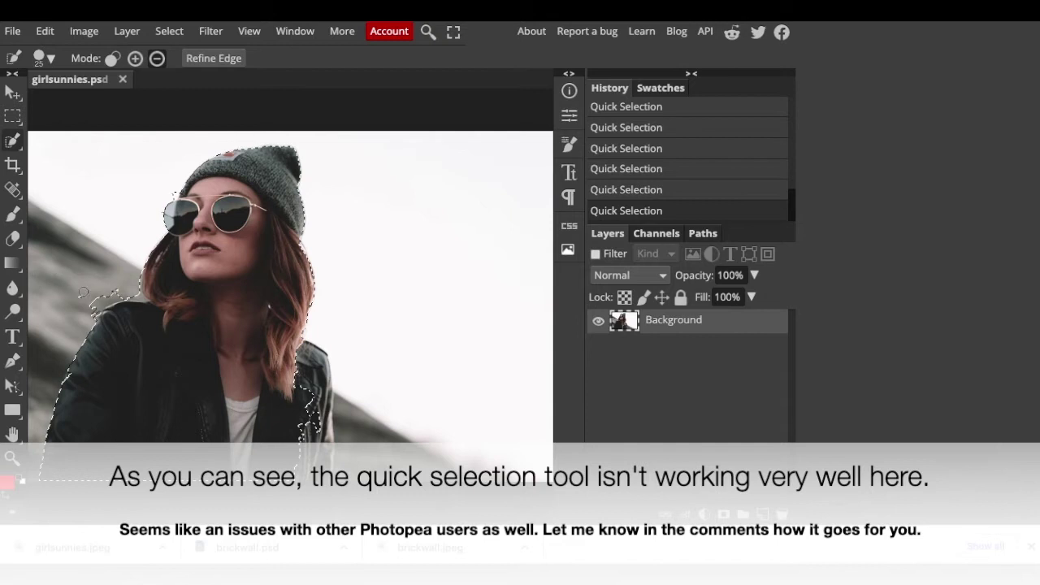
{"action": "scroll", "coordinate": [174, 237], "scroll_direction": "up", "scroll_amount": 4}
{"action": "key", "text": "bracketleft"}
{"action": "key", "text": "bracketleft"}
{"action": "key", "text": "bracketleft"}
{"action": "left_click", "coordinate": [155, 272]}
{"action": "left_click", "coordinate": [165, 241]}
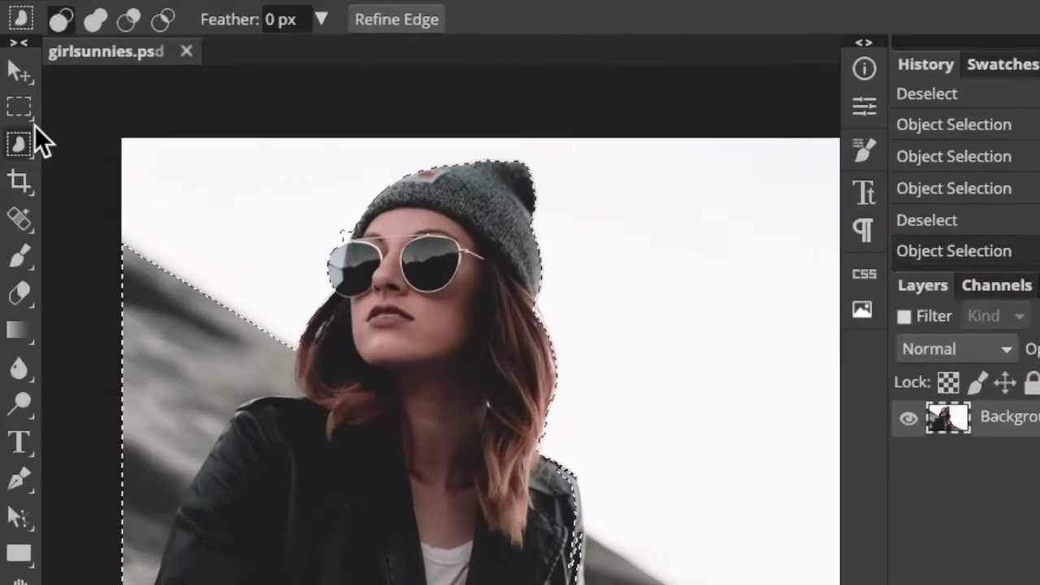
{"action": "right_click", "coordinate": [13, 116]}
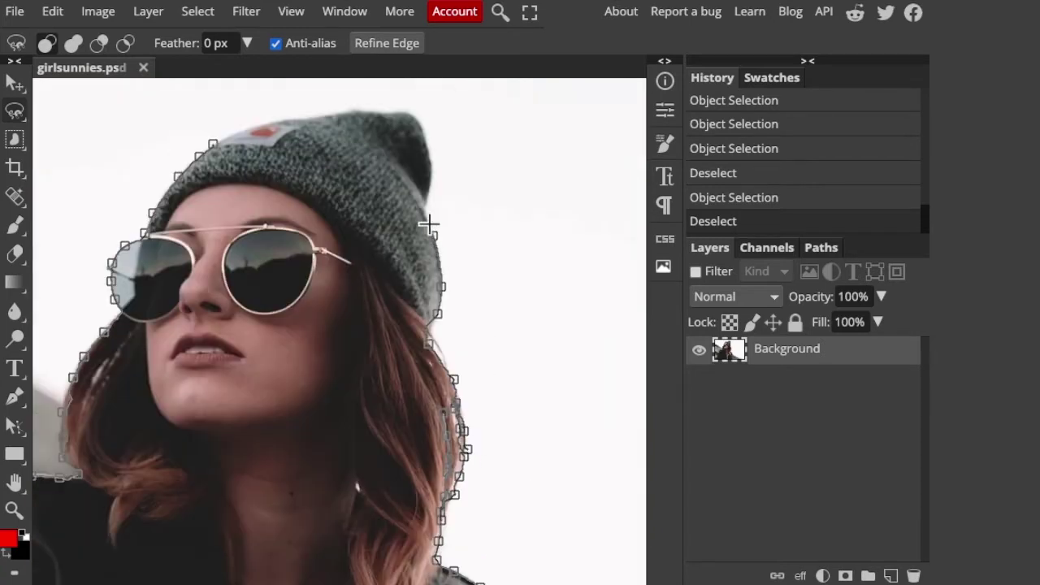
- Close the lasso outline, check it in Quick Mask, and copy the woman onto Layer 2
{"action": "left_click", "coordinate": [210, 144]}
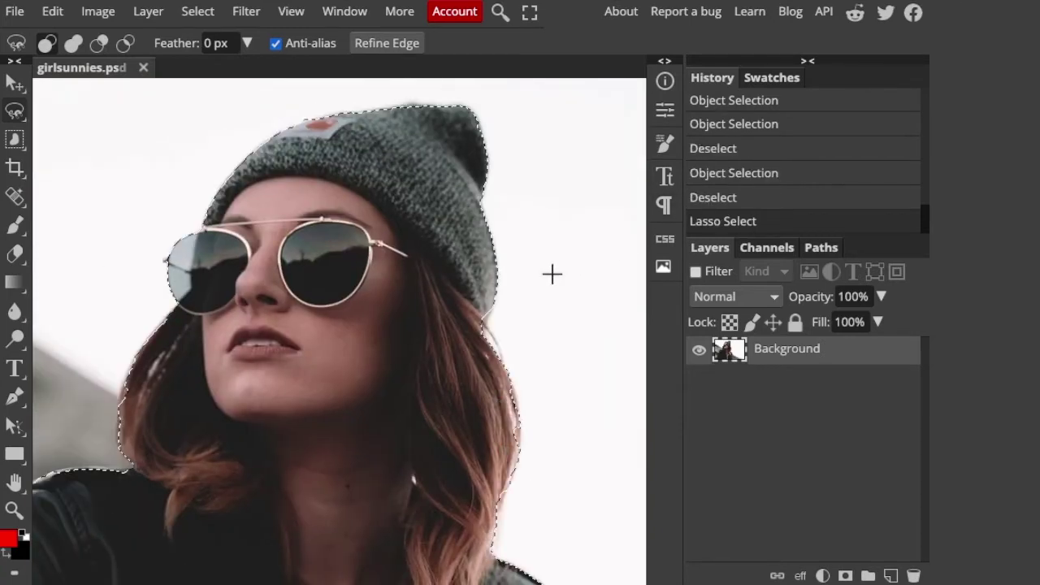
{"action": "key", "text": "q"}
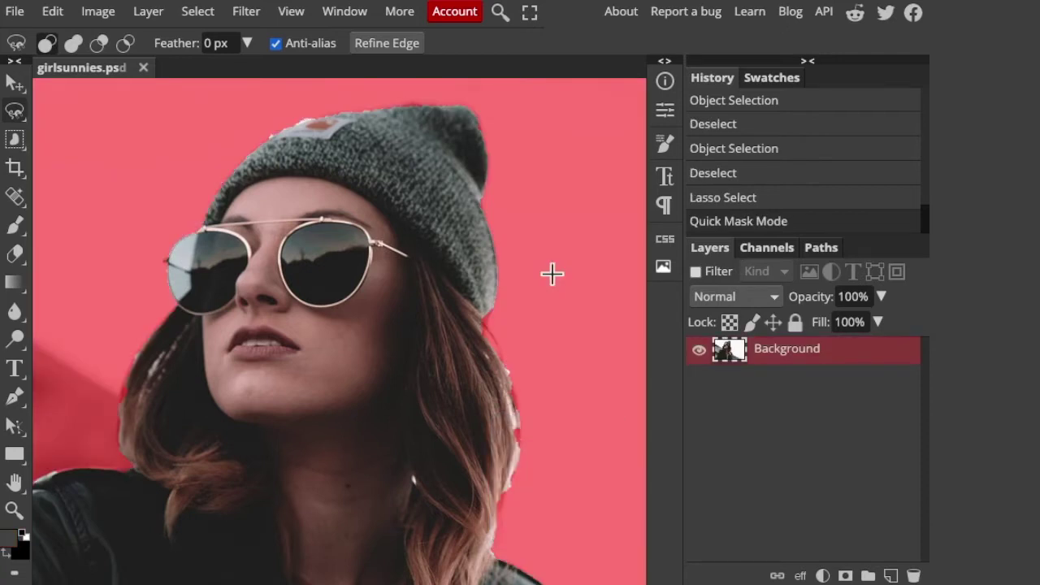
{"action": "key", "text": "q"}
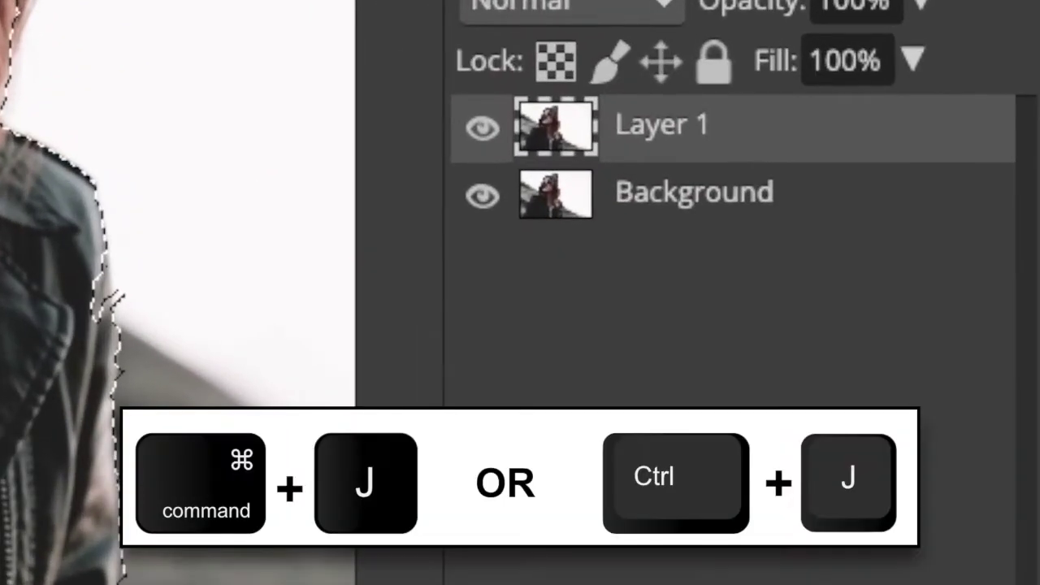
{"action": "key", "text": "ctrl+j"}
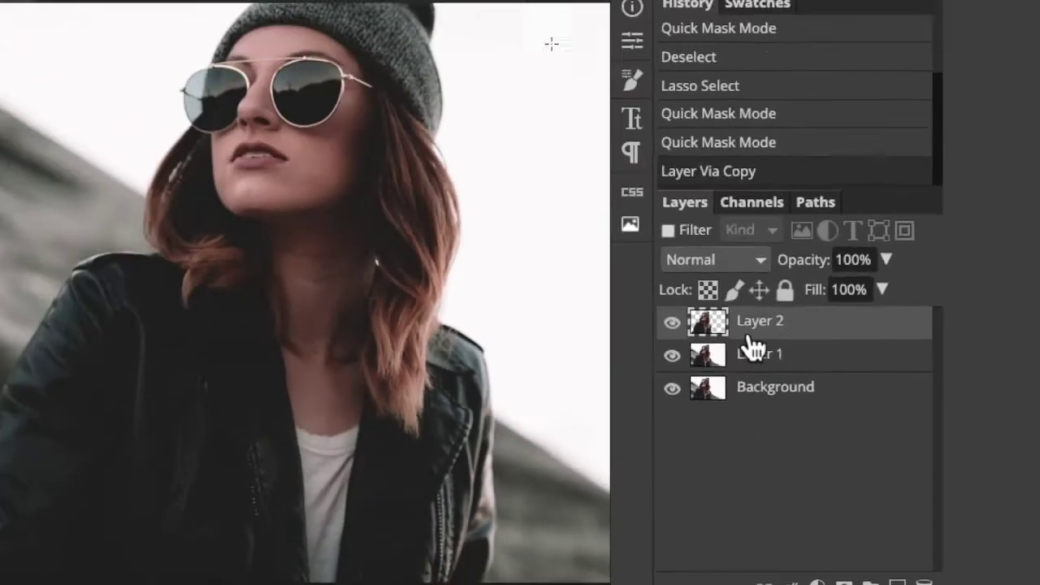
- Reopen brickwall.jpeg and drag the cut-out woman's Layer 2 into that document
{"action": "left_click", "coordinate": [16, 12]}
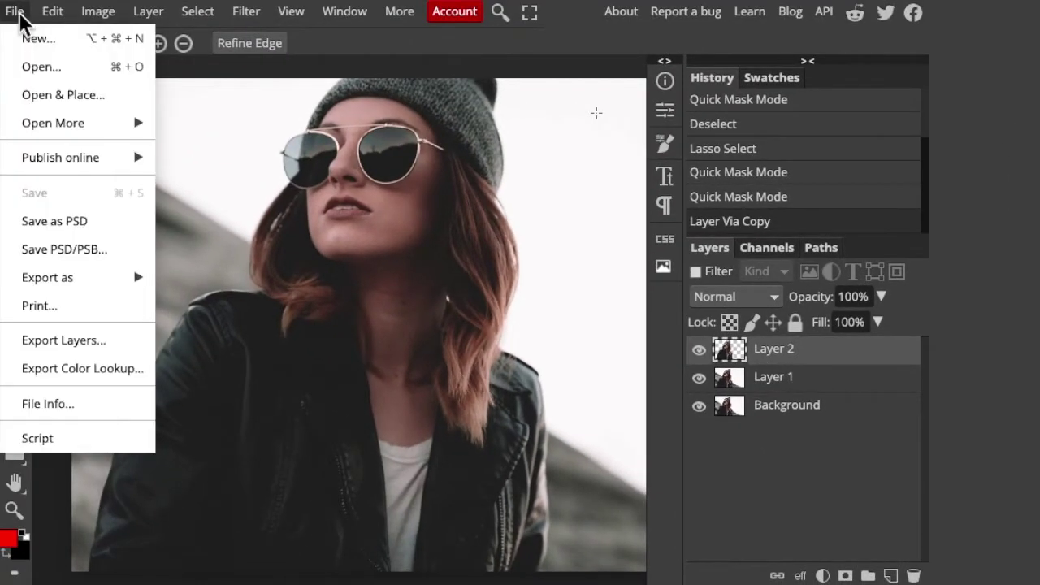
{"action": "left_click", "coordinate": [54, 60]}
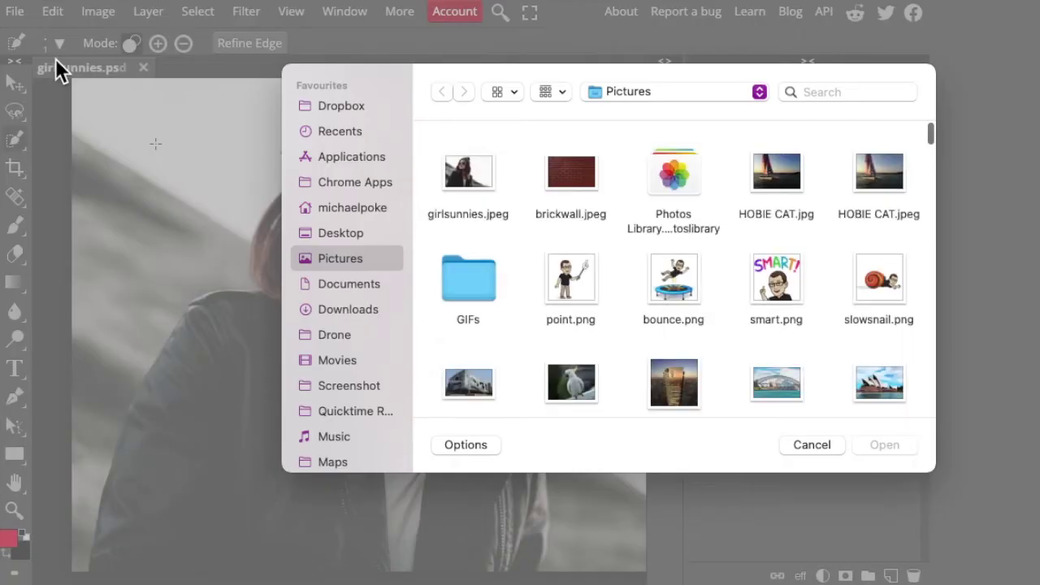
{"action": "double_click", "coordinate": [575, 179]}
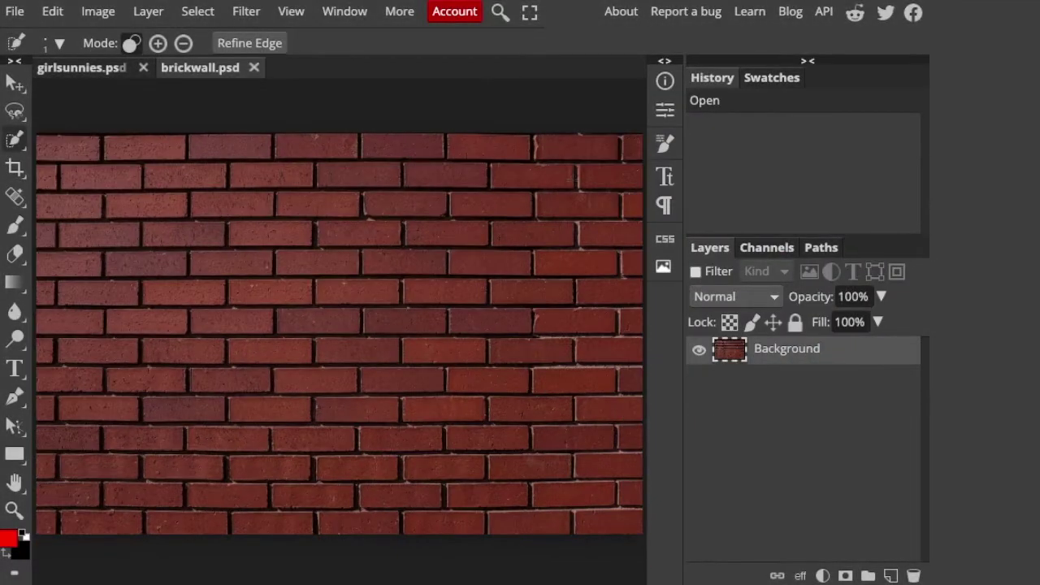
{"action": "left_click", "coordinate": [87, 67]}
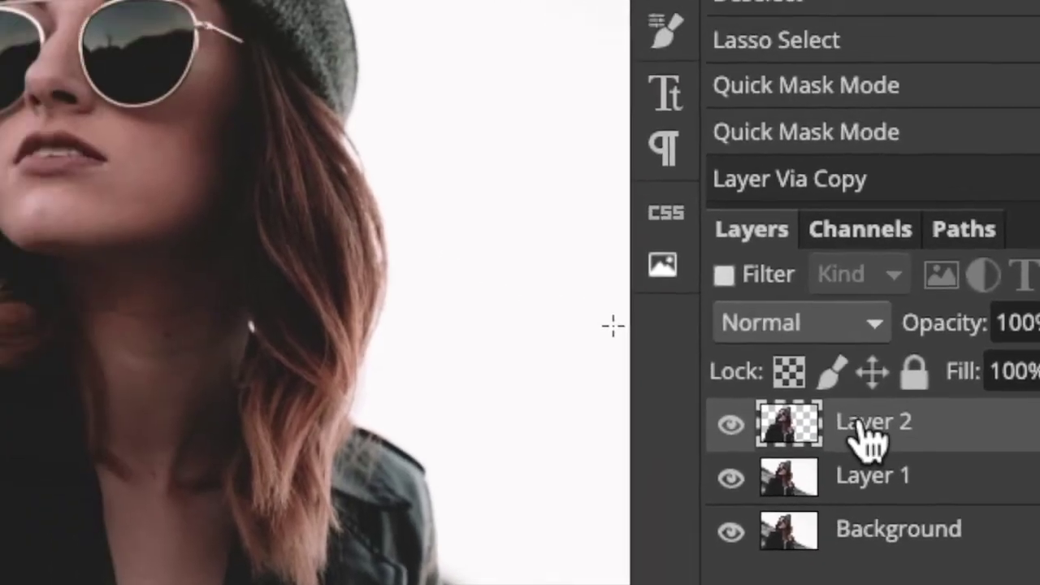
{"action": "left_click_drag", "start_coordinate": [768, 358], "coordinate": [328, 51]}
{"action": "left_click_drag", "start_coordinate": [481, 73], "coordinate": [321, 112]}
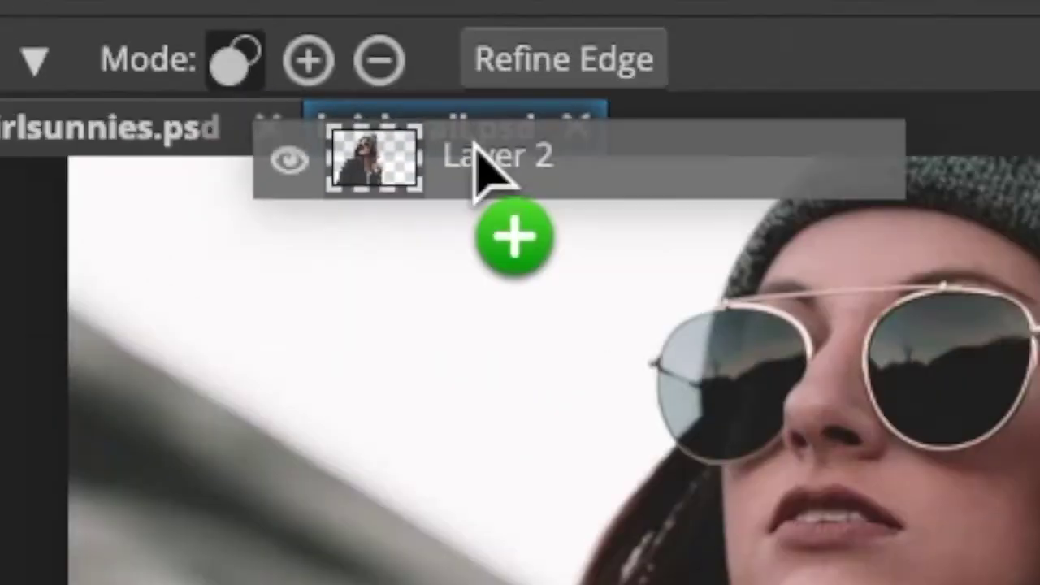
{"action": "left_click_drag", "start_coordinate": [477, 146], "coordinate": [478, 146]}
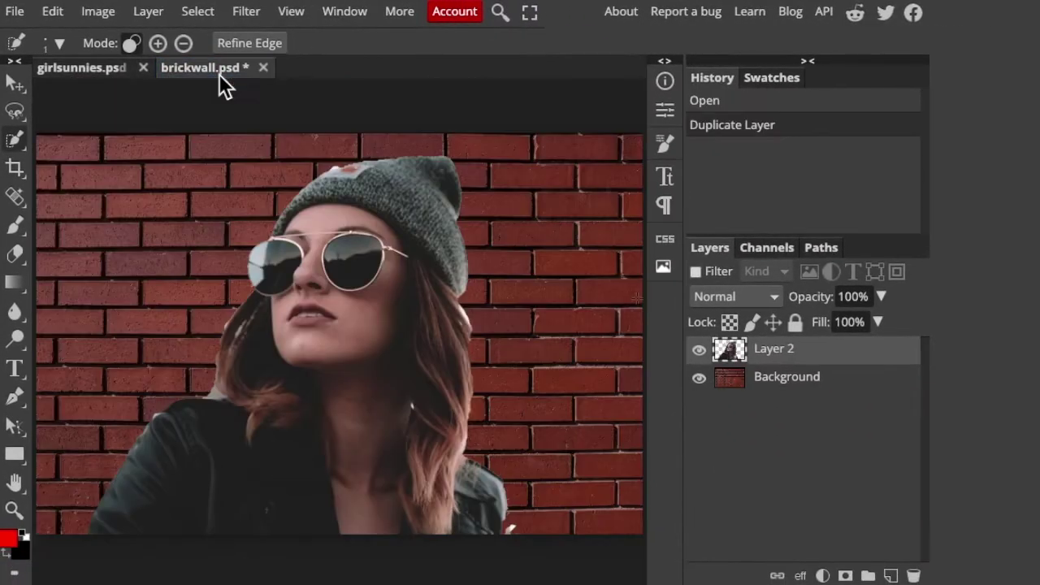
- Free Transform Layer 2, resizing the woman to about 76% of her original size
{"action": "left_click", "coordinate": [99, 20]}
{"action": "mouse_move", "coordinate": [49, 17]}
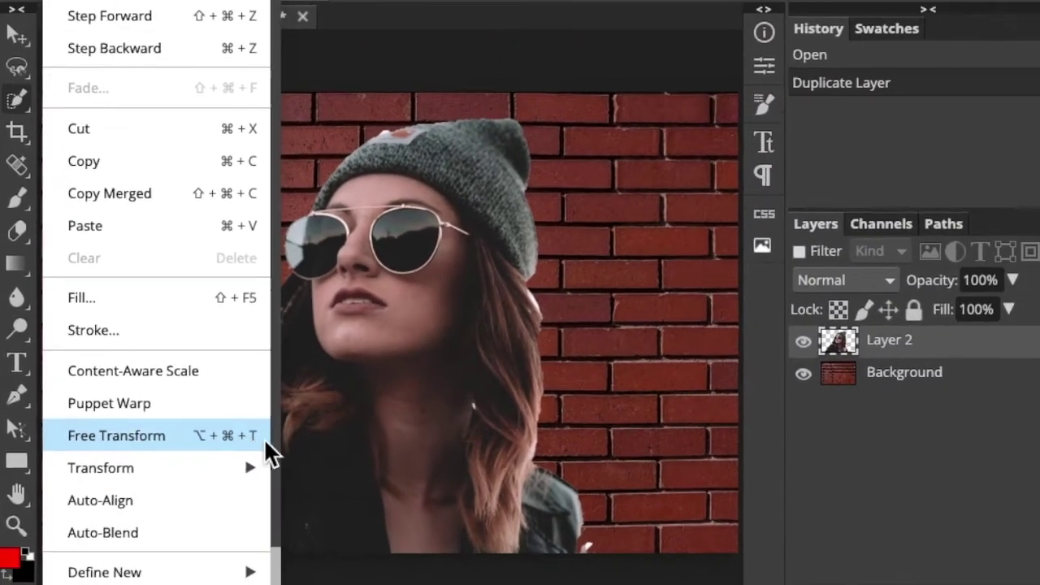
{"action": "left_click", "coordinate": [264, 438]}
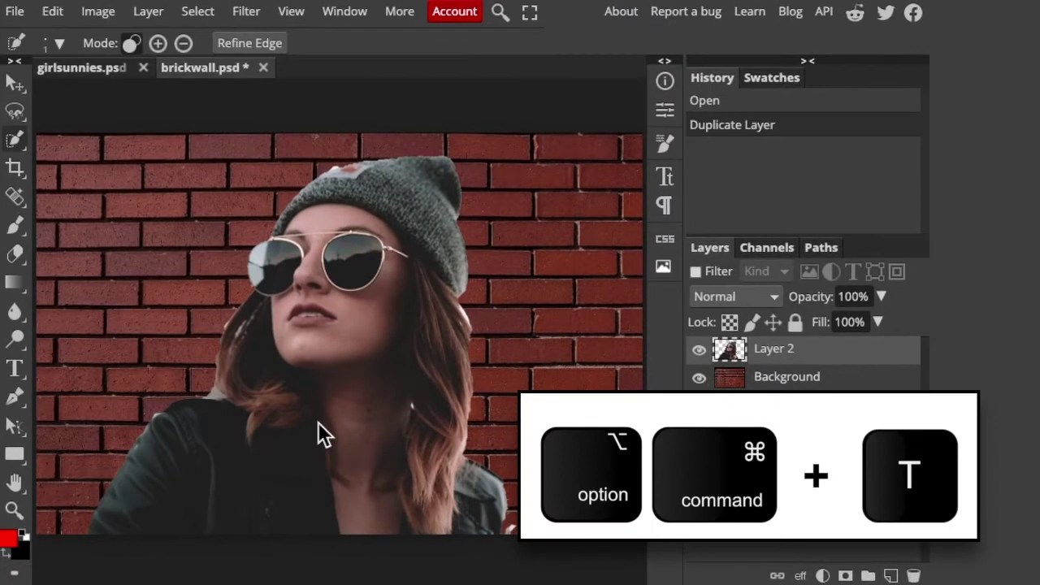
{"action": "key", "text": "ctrl+minus"}
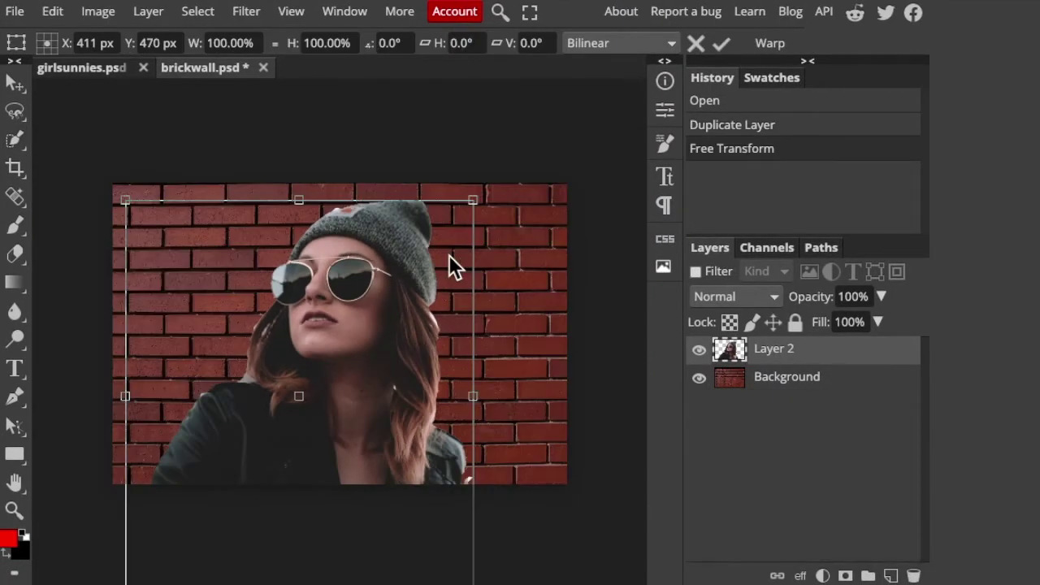
{"action": "scroll", "coordinate": [451, 261], "scroll_direction": "down", "scroll_amount": 3}
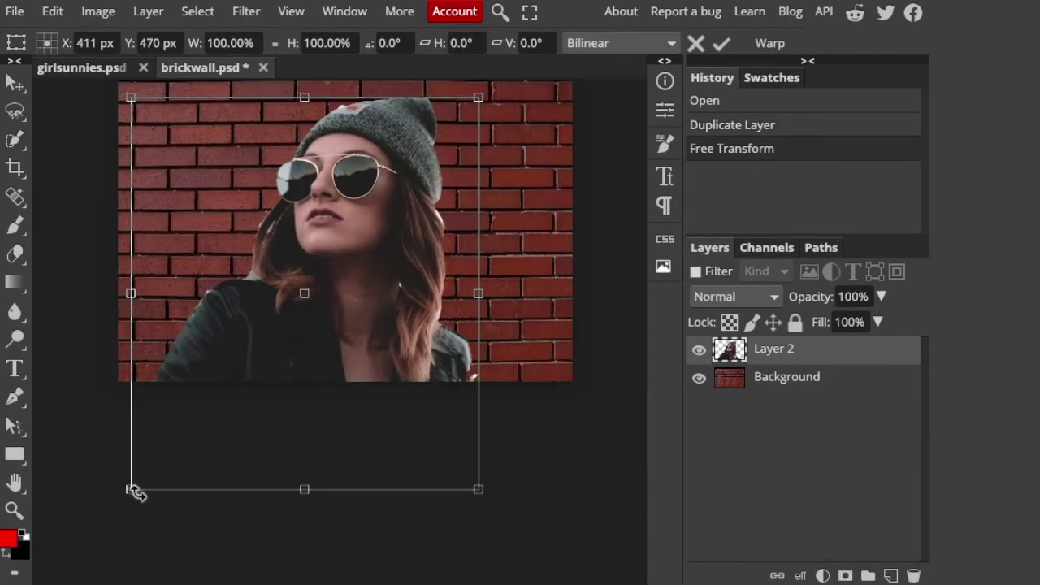
{"action": "left_click_drag", "start_coordinate": [134, 492], "coordinate": [226, 383]}
{"action": "left_click_drag", "start_coordinate": [383, 204], "coordinate": [476, 146]}
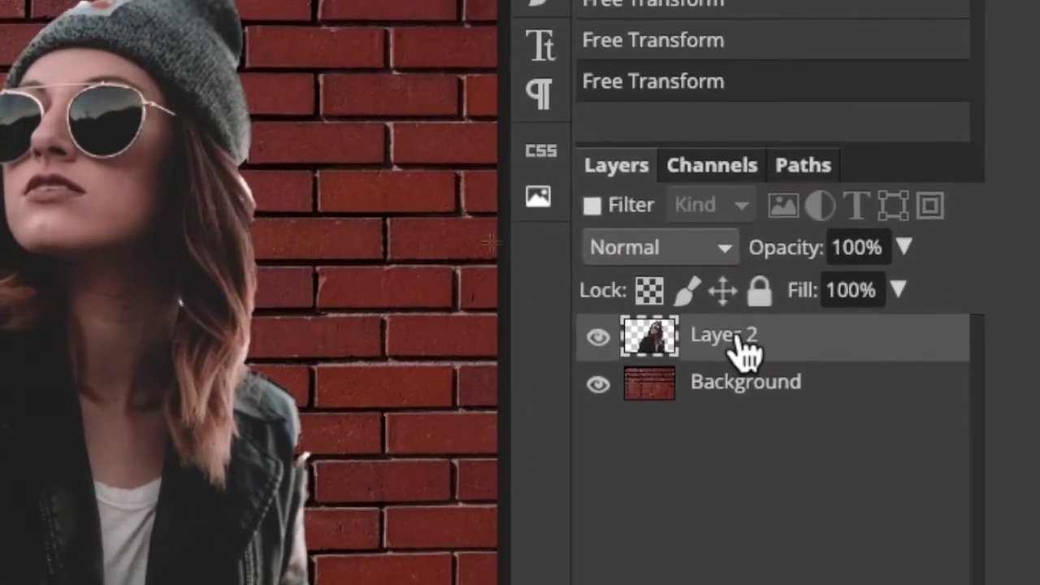
- Convert Layer 2 to a smart object and add a black 4 px outline stroke
{"action": "right_click", "coordinate": [740, 346]}
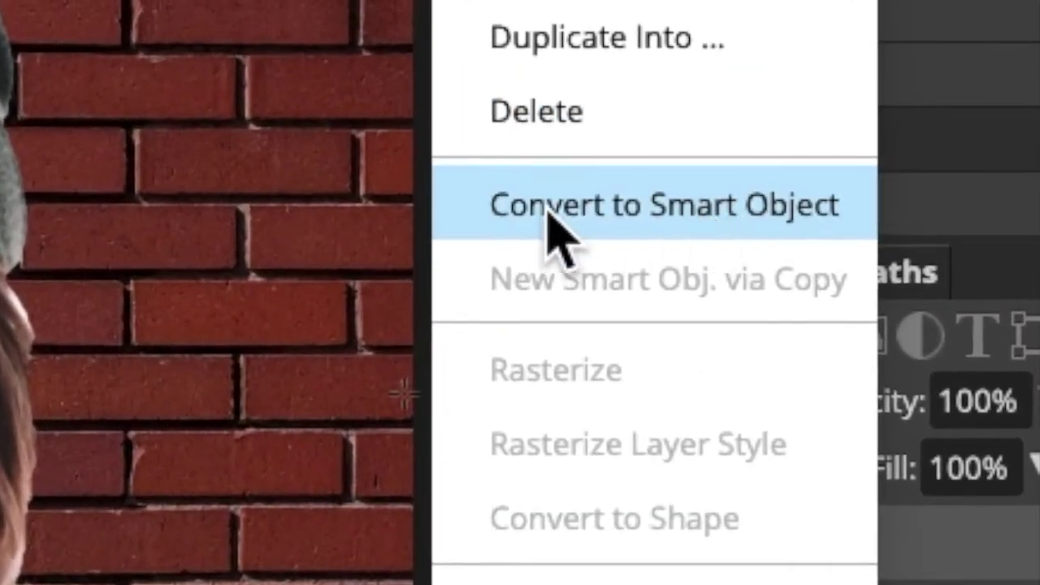
{"action": "left_click", "coordinate": [669, 219]}
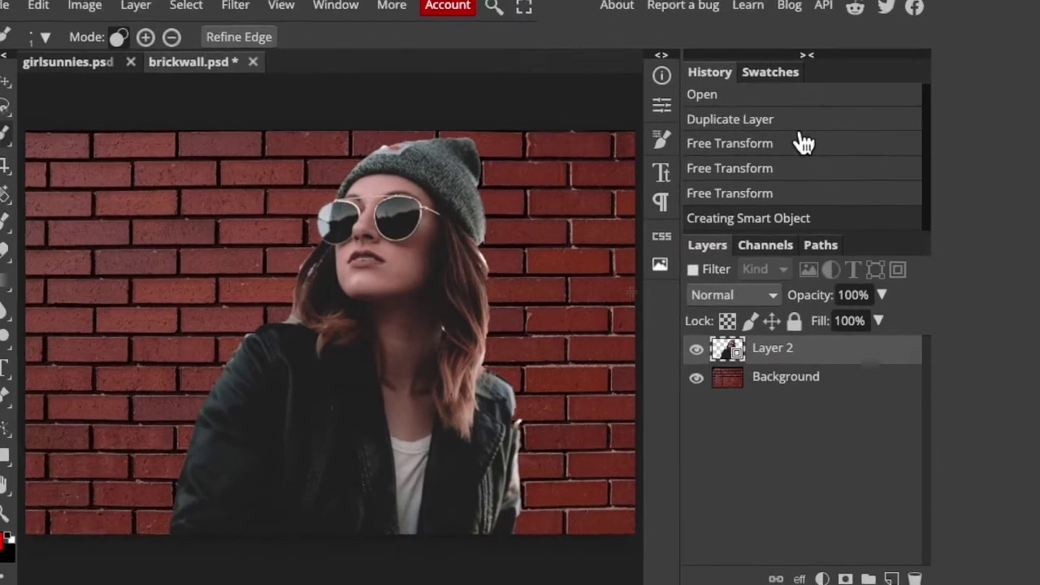
{"action": "double_click", "coordinate": [834, 360]}
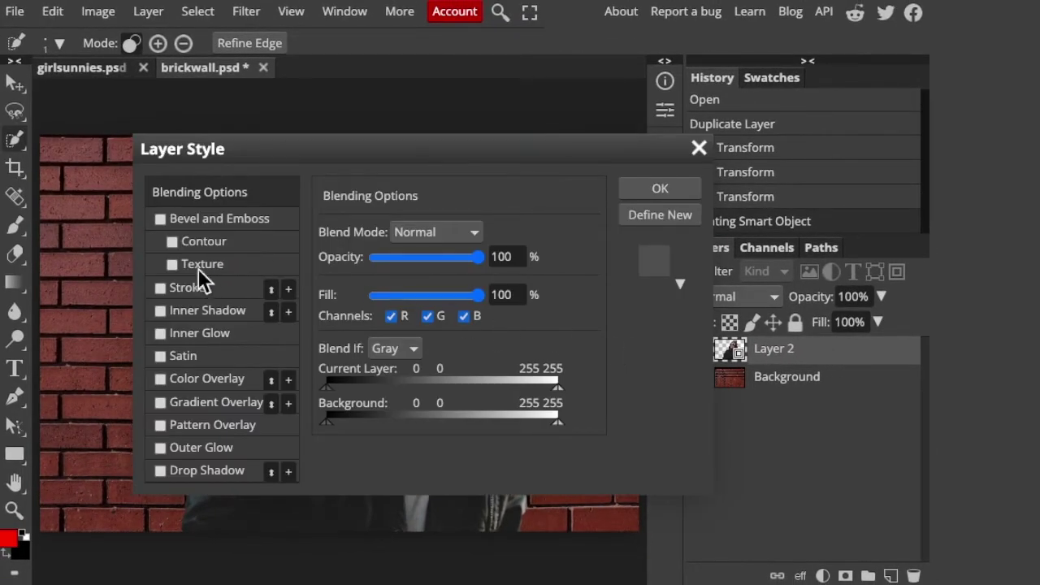
{"action": "left_click", "coordinate": [188, 286]}
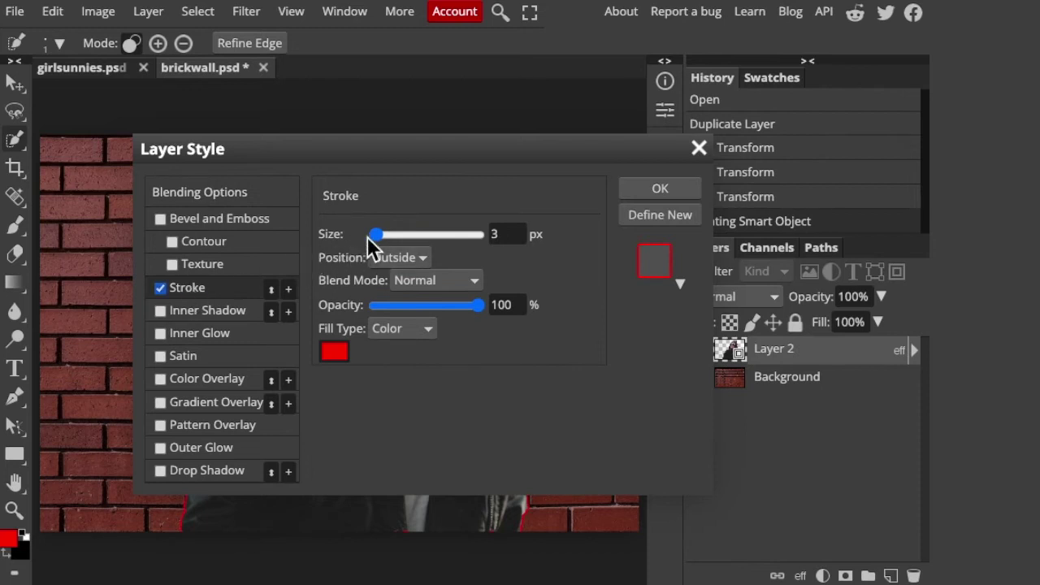
{"action": "left_click_drag", "start_coordinate": [336, 147], "coordinate": [768, 112]}
{"action": "left_click", "coordinate": [766, 317]}
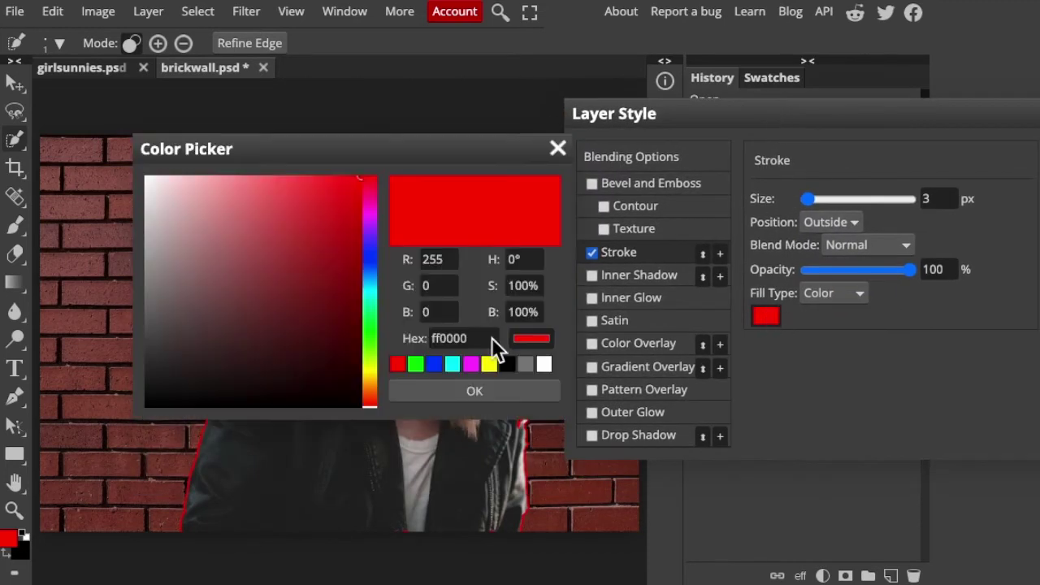
{"action": "left_click_drag", "start_coordinate": [167, 402], "coordinate": [138, 414]}
{"action": "left_click", "coordinate": [488, 392]}
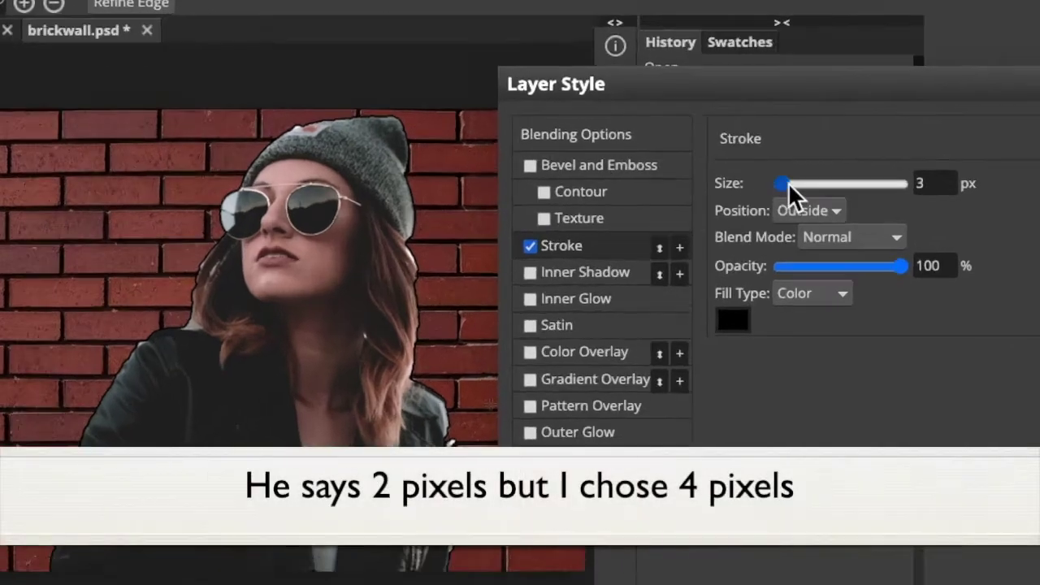
{"action": "left_click_drag", "start_coordinate": [807, 199], "coordinate": [808, 199]}
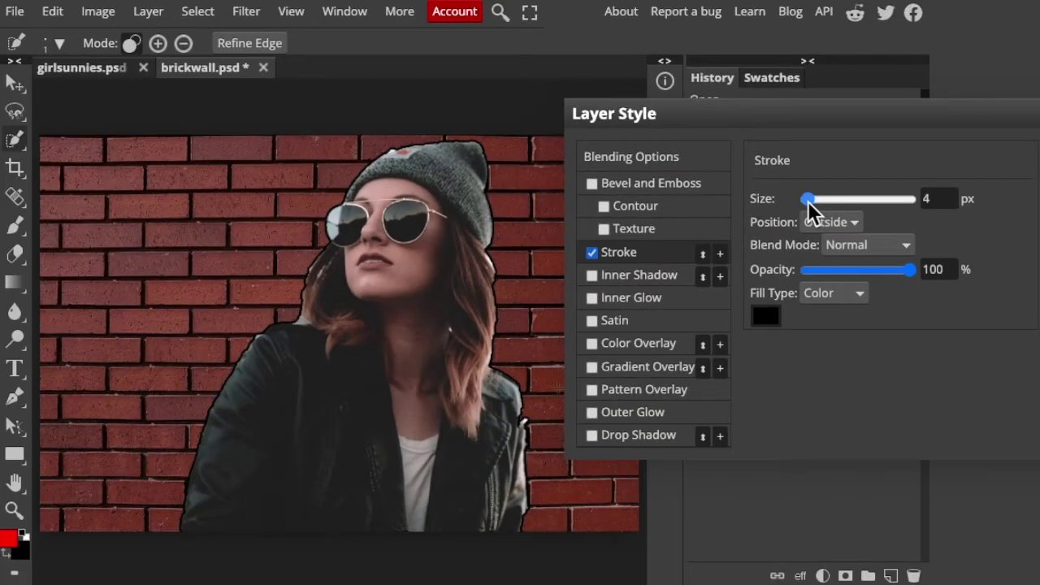
{"action": "key", "text": "Return"}
- In the Filter Gallery, try Fresco with a smaller brush size and brush detail 10
{"action": "left_click", "coordinate": [245, 13]}
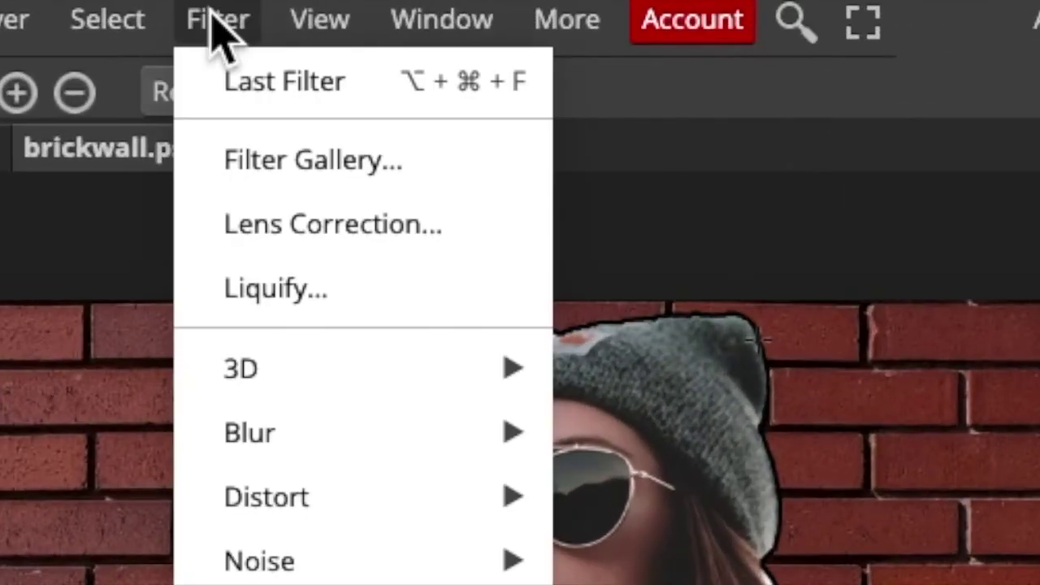
{"action": "left_click", "coordinate": [304, 172]}
{"action": "left_click", "coordinate": [593, 193]}
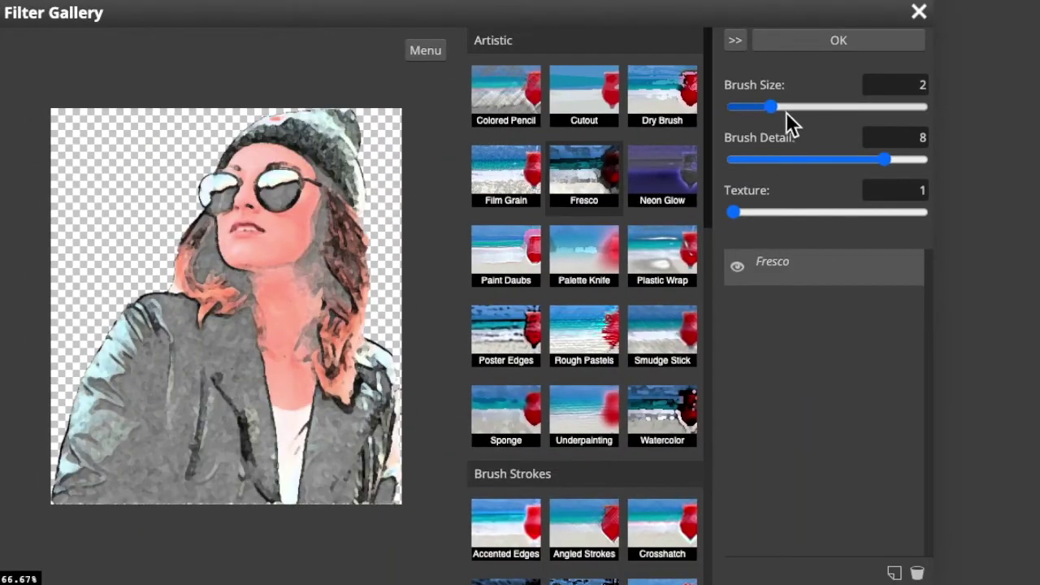
{"action": "mouse_move", "coordinate": [771, 109]}
{"action": "left_mouse_down"}
{"action": "mouse_move", "coordinate": [734, 109]}
{"action": "mouse_move", "coordinate": [754, 107]}
{"action": "left_mouse_up"}
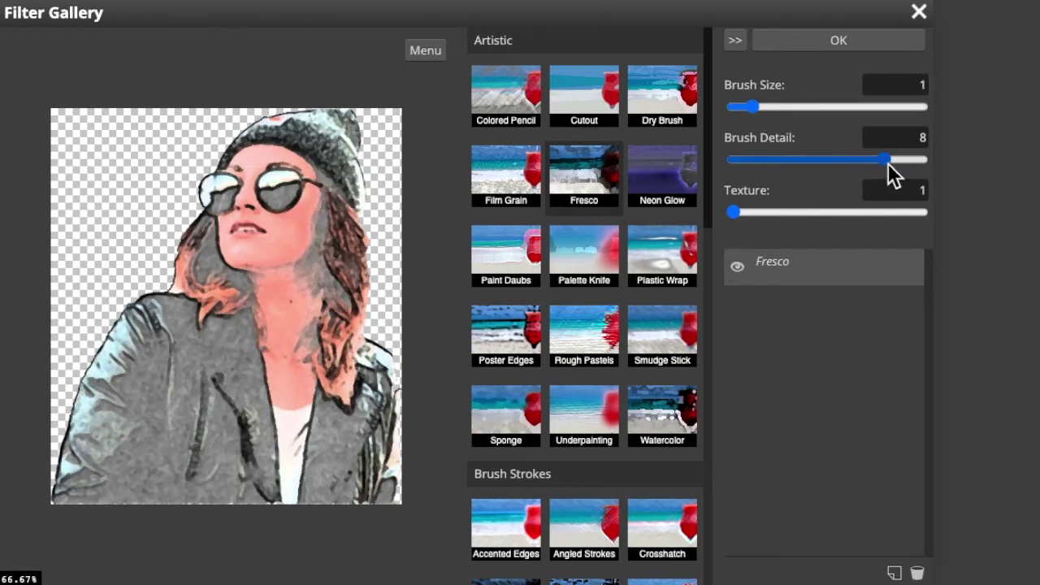
{"action": "left_click_drag", "start_coordinate": [888, 162], "coordinate": [925, 162]}
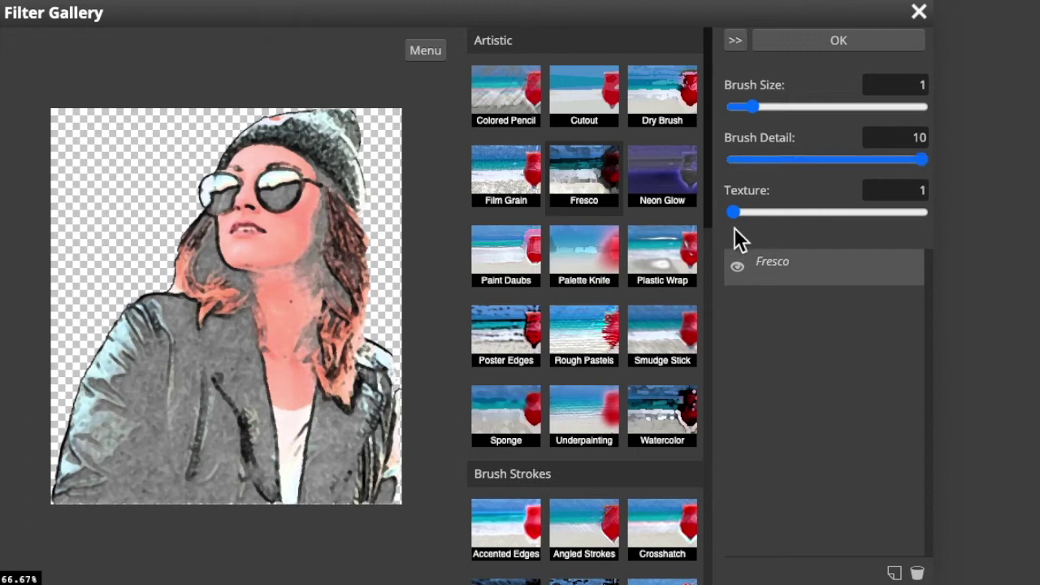
- Switch to Poster Edges with edge thickness 5, intensity 2 and posterization 1
{"action": "left_click", "coordinate": [510, 338]}
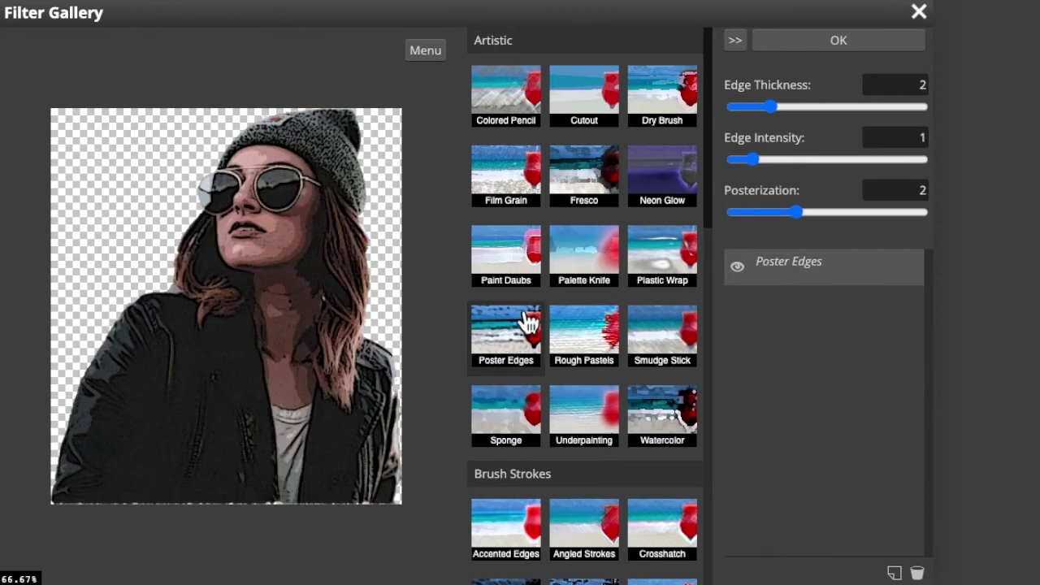
{"action": "left_click_drag", "start_coordinate": [772, 111], "coordinate": [817, 127]}
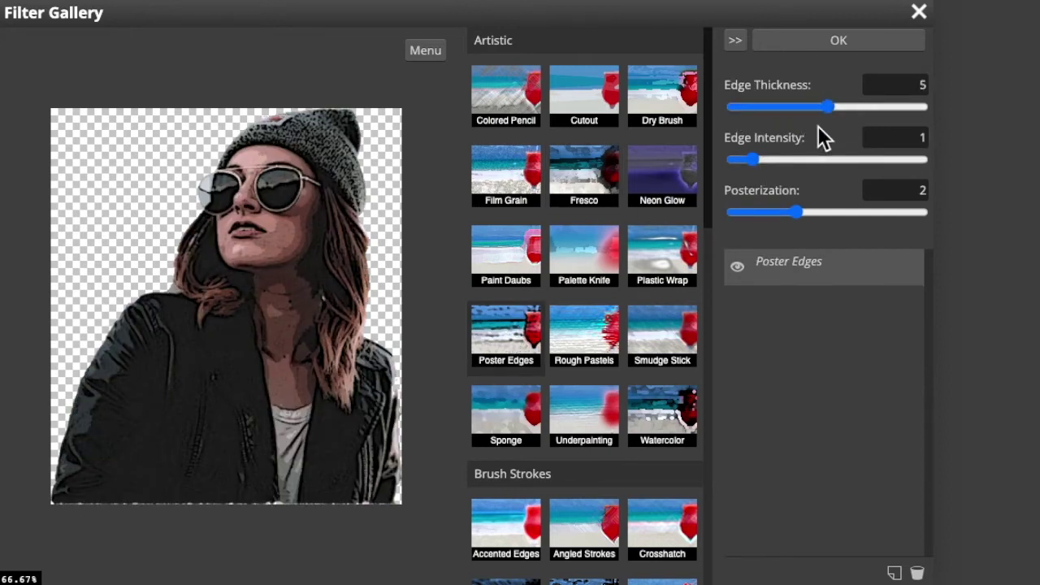
{"action": "left_click_drag", "start_coordinate": [754, 159], "coordinate": [772, 163]}
{"action": "mouse_move", "coordinate": [796, 212]}
{"action": "left_mouse_down"}
{"action": "mouse_move", "coordinate": [760, 214]}
{"action": "mouse_move", "coordinate": [826, 221]}
{"action": "mouse_move", "coordinate": [735, 224]}
{"action": "mouse_move", "coordinate": [804, 230]}
{"action": "left_mouse_up"}
- Apply the Poster Edges filter, then set Layer 2 to Overlay at about 80% opacity
{"action": "left_click", "coordinate": [908, 46]}
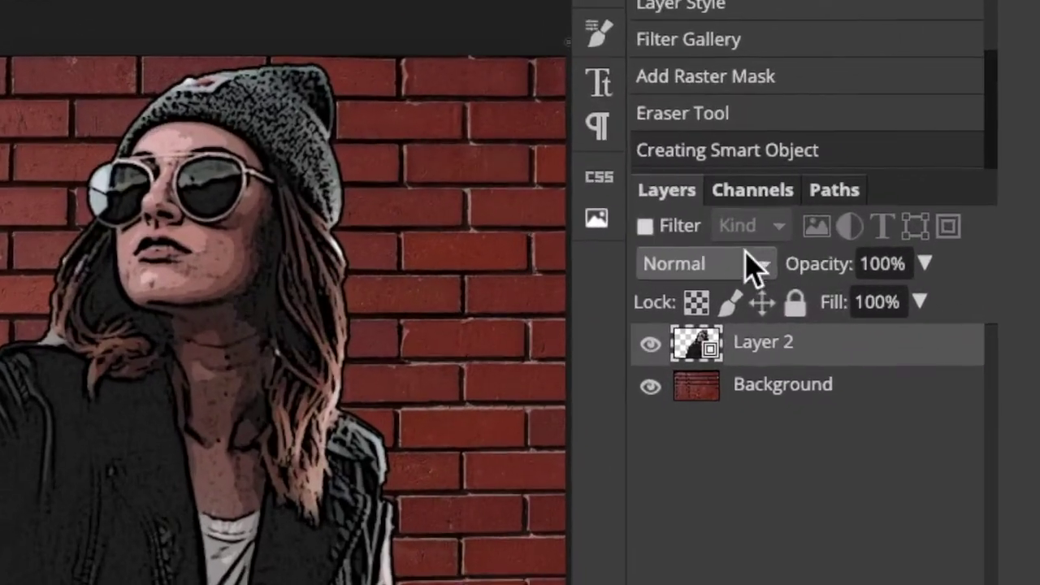
{"action": "left_click", "coordinate": [706, 269]}
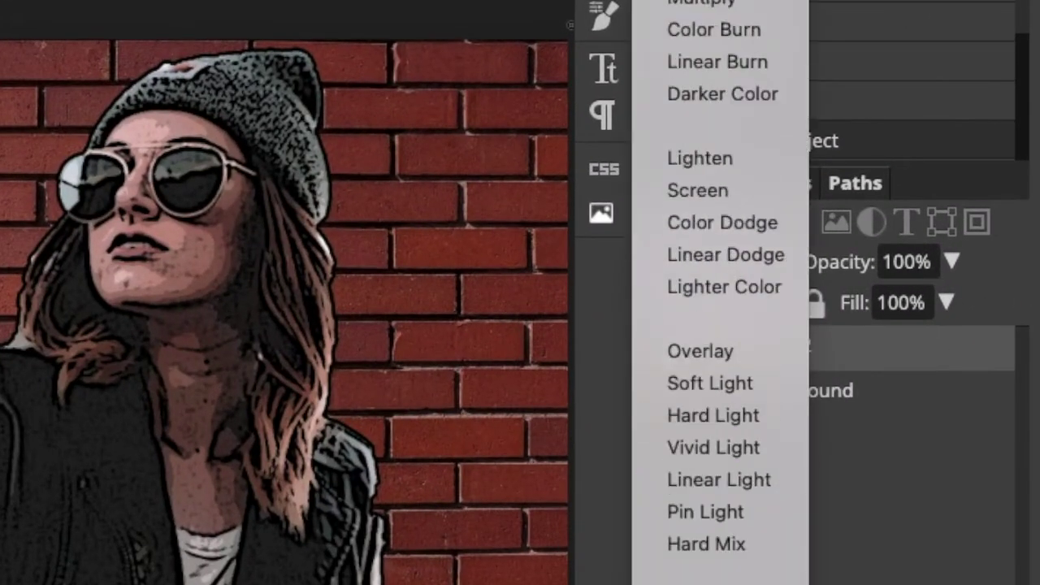
{"action": "left_click", "coordinate": [742, 354]}
{"action": "left_click", "coordinate": [952, 261]}
{"action": "left_click_drag", "start_coordinate": [975, 315], "coordinate": [908, 314]}
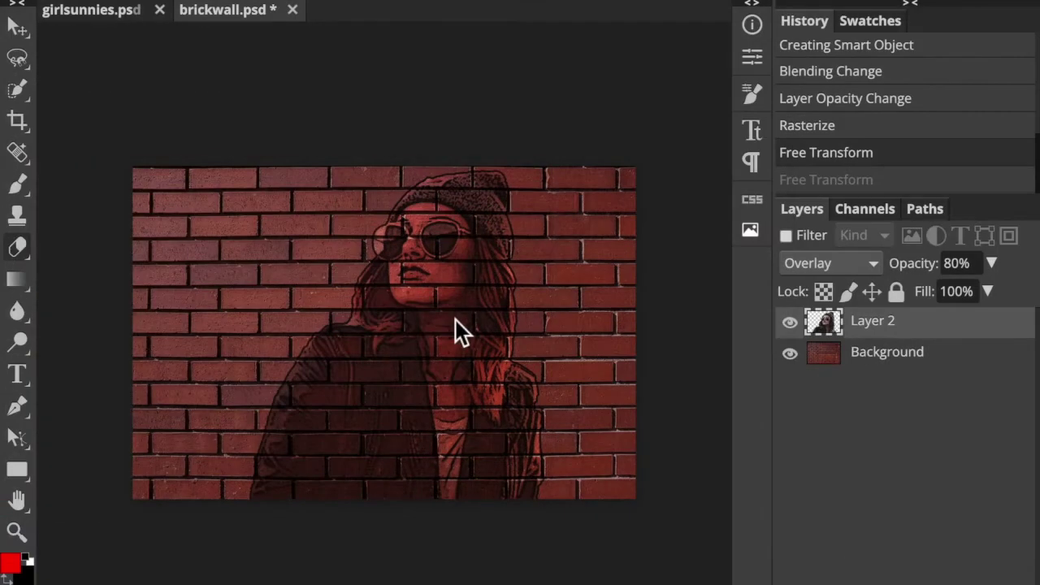
- Free-transform the portrait to move it down and to the left on the wall
{"action": "key", "text": "alt+super+t"}
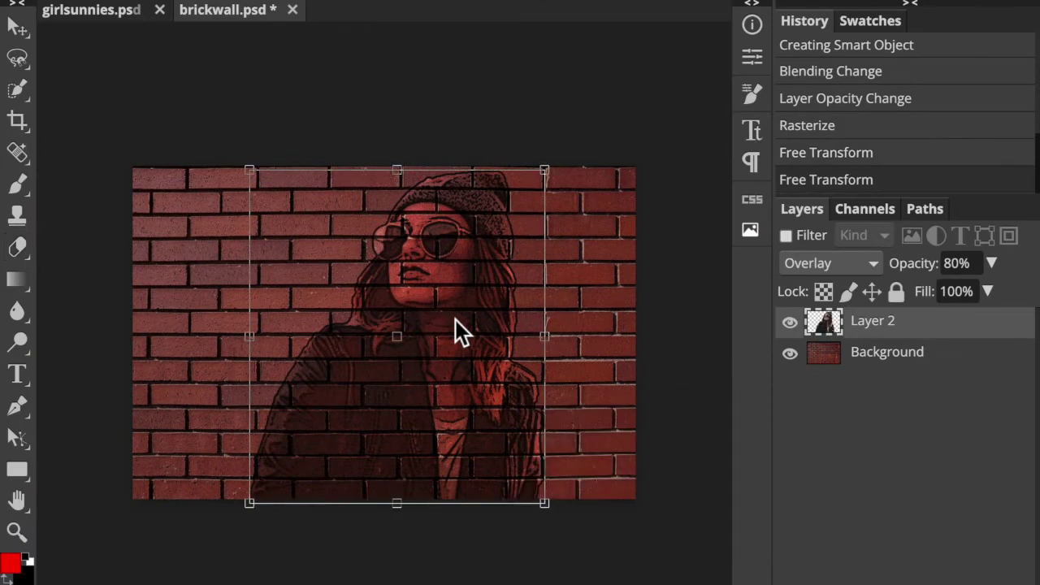
{"action": "left_click_drag", "start_coordinate": [455, 319], "coordinate": [390, 372]}
{"action": "key", "text": "Return"}
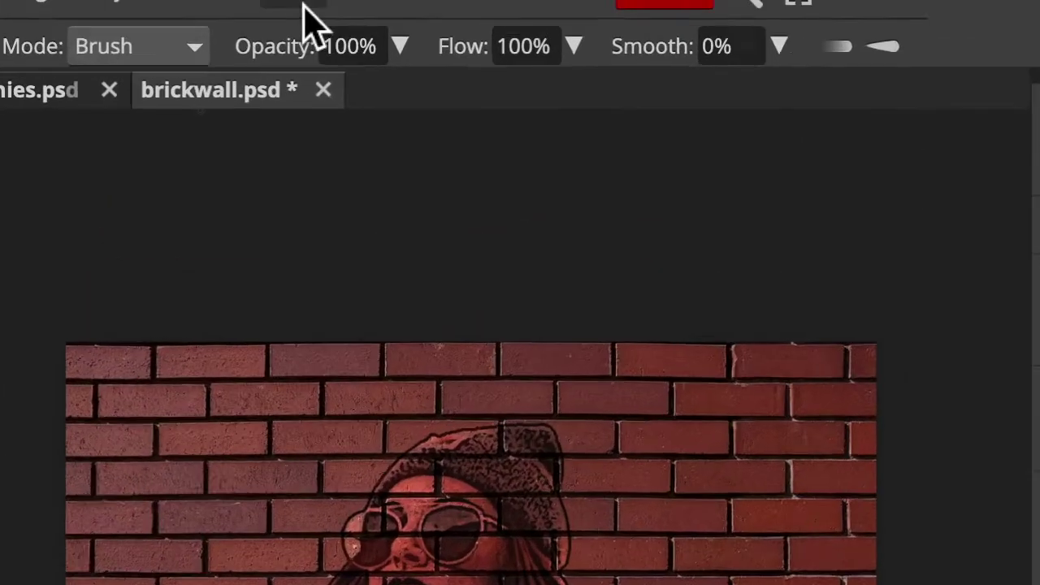
- Apply Distort > Displace with 5 px horizontal and vertical and Repeat Edge Pixels
{"action": "left_click", "coordinate": [317, 18]}
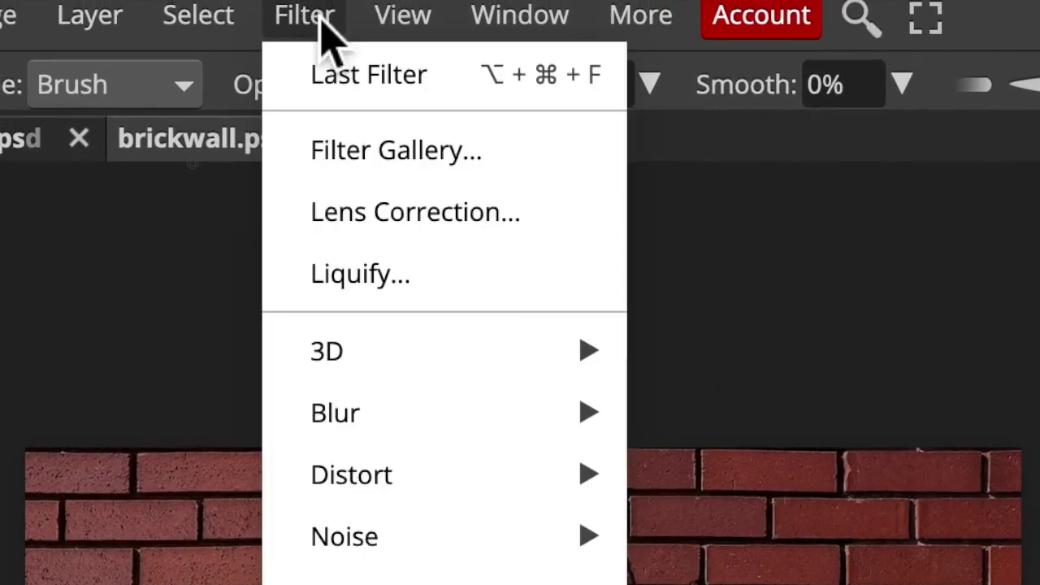
{"action": "mouse_move", "coordinate": [414, 478]}
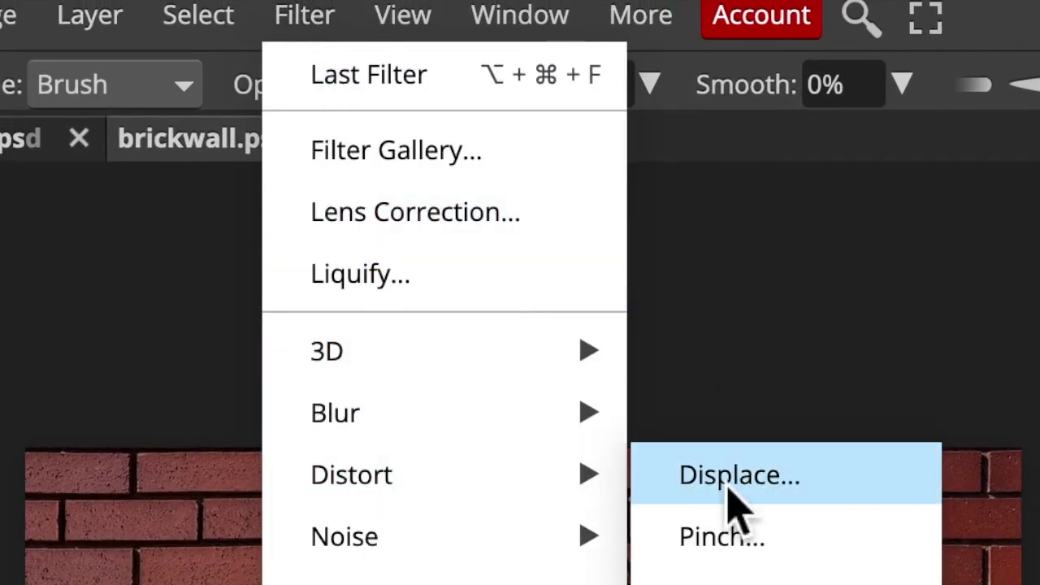
{"action": "left_click", "coordinate": [780, 491]}
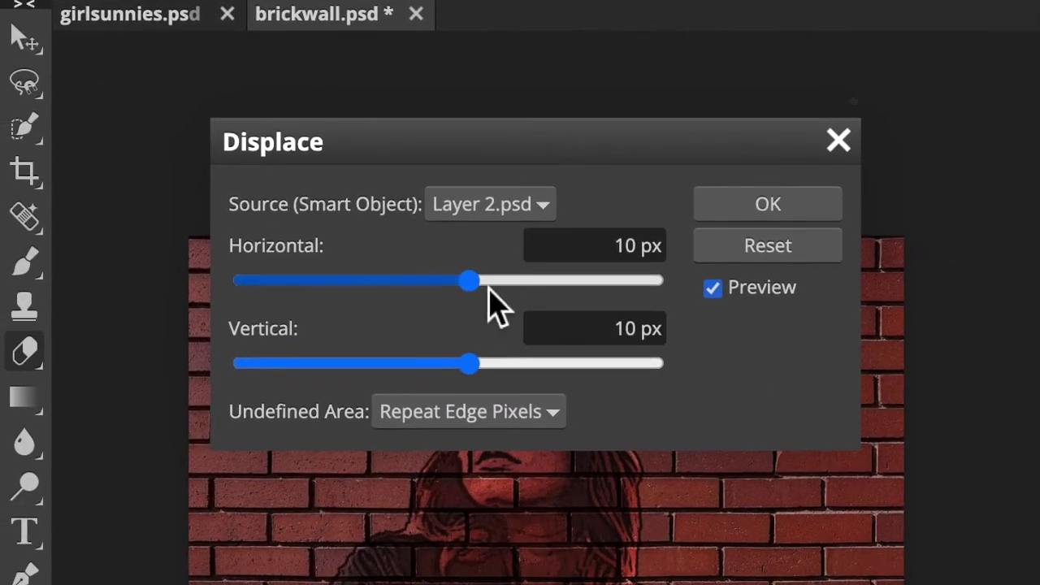
{"action": "left_click_drag", "start_coordinate": [457, 331], "coordinate": [360, 331]}
{"action": "left_click_drag", "start_coordinate": [392, 285], "coordinate": [460, 284]}
{"action": "left_click_drag", "start_coordinate": [492, 367], "coordinate": [465, 367]}
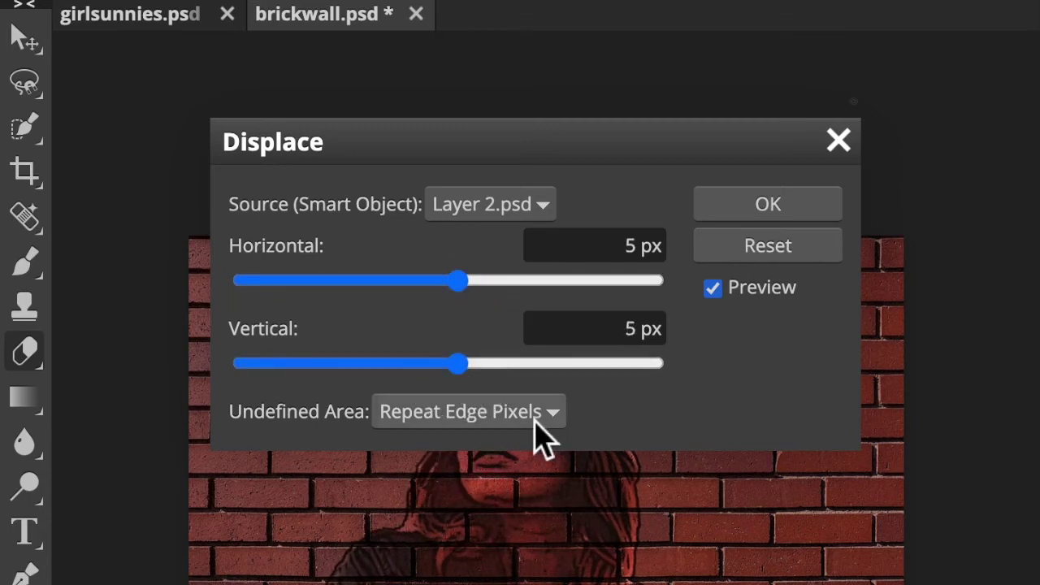
{"action": "left_click", "coordinate": [537, 423]}
{"action": "left_click", "coordinate": [536, 415]}
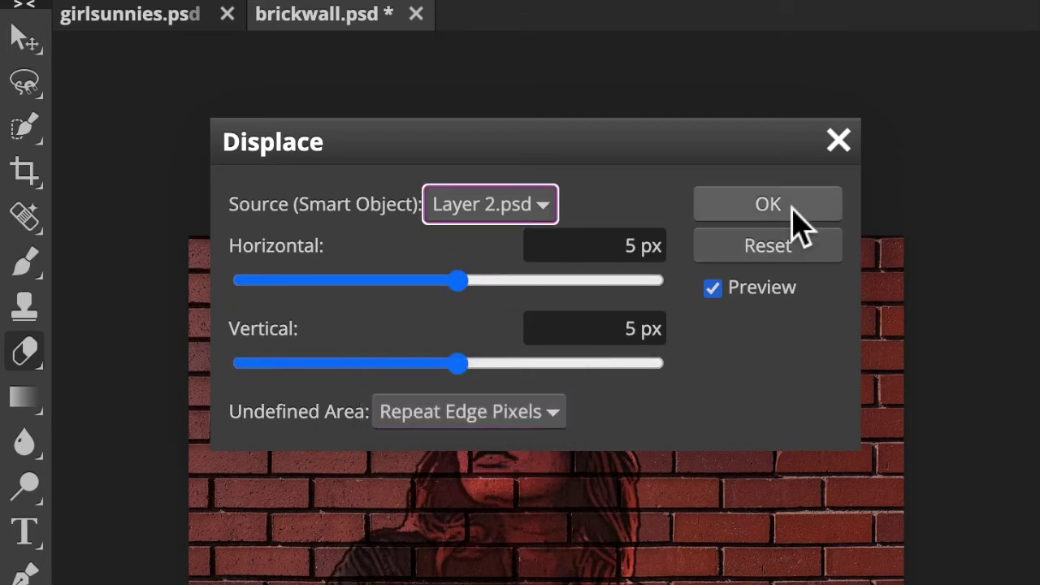
{"action": "left_click", "coordinate": [772, 209]}
{"action": "left_click", "coordinate": [959, 398]}
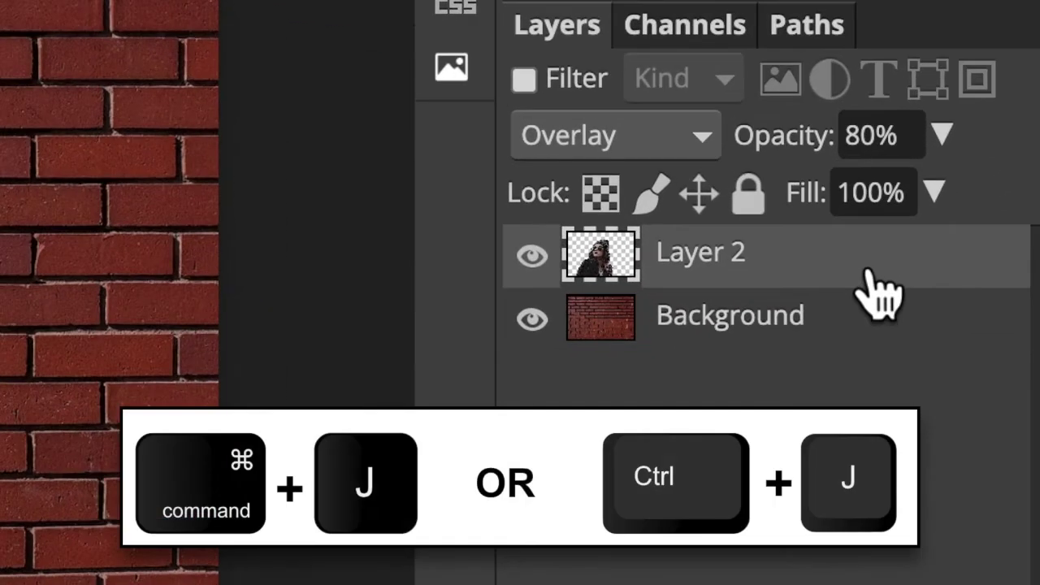
- Duplicate Layer 2 and set the copy's blend mode to Soft Light
{"action": "key", "text": "ctrl+j"}
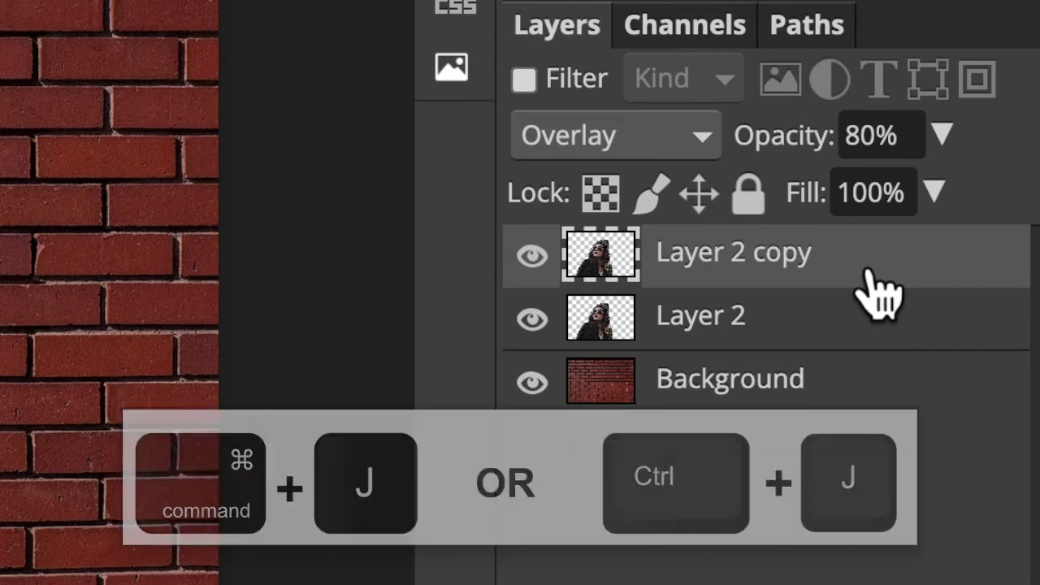
{"action": "left_click", "coordinate": [687, 140]}
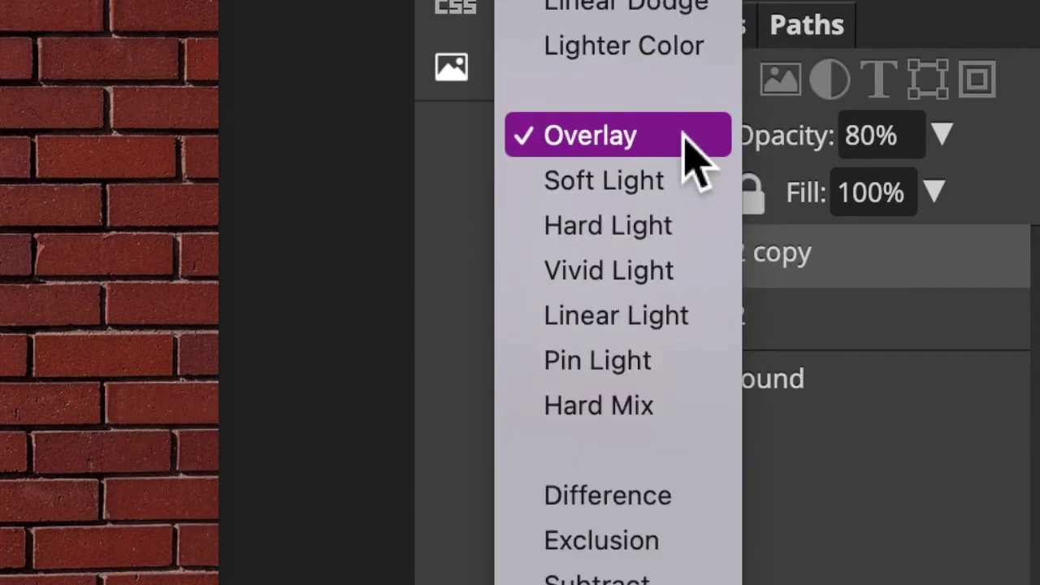
{"action": "left_click", "coordinate": [687, 189]}
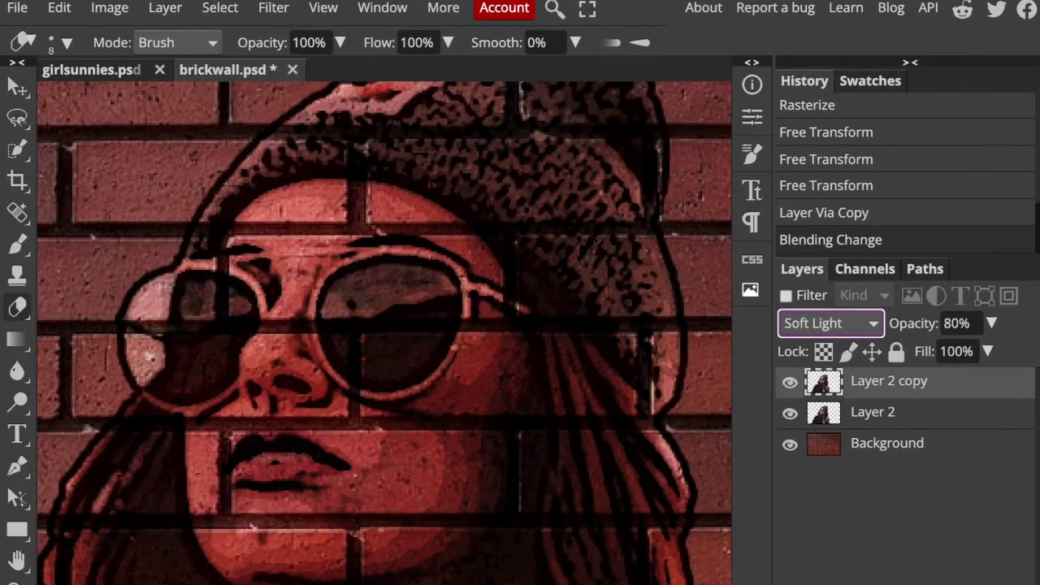
{"action": "scroll", "coordinate": [652, 251], "scroll_direction": "down", "scroll_amount": 6}
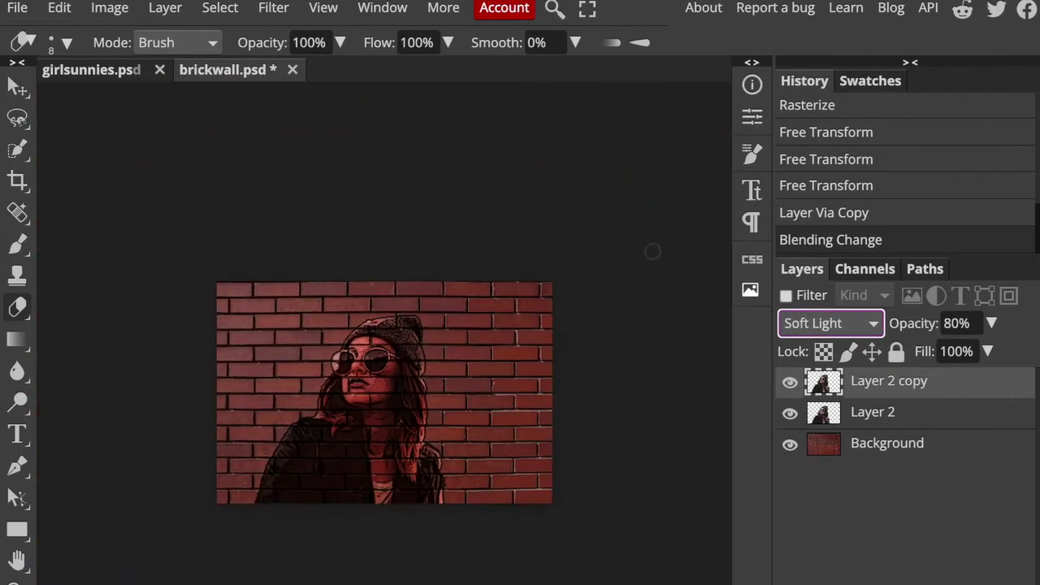
{"action": "scroll", "coordinate": [653, 251], "scroll_direction": "up", "scroll_amount": 2}
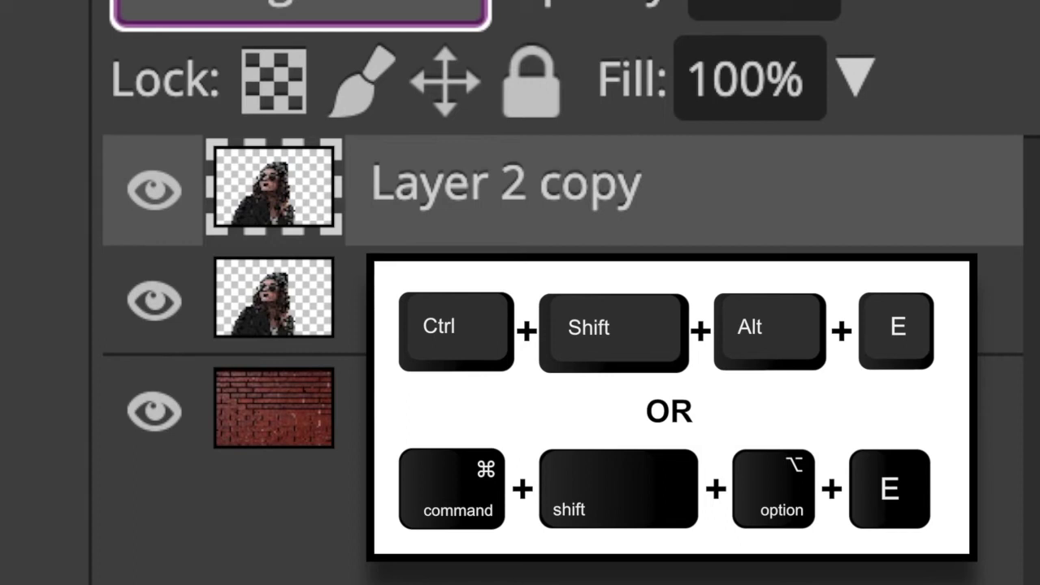
- Stamp all visible layers into a new merged layer with Ctrl+Shift+Alt+E and zoom out
{"action": "key", "text": "ctrl+shift+alt+e"}
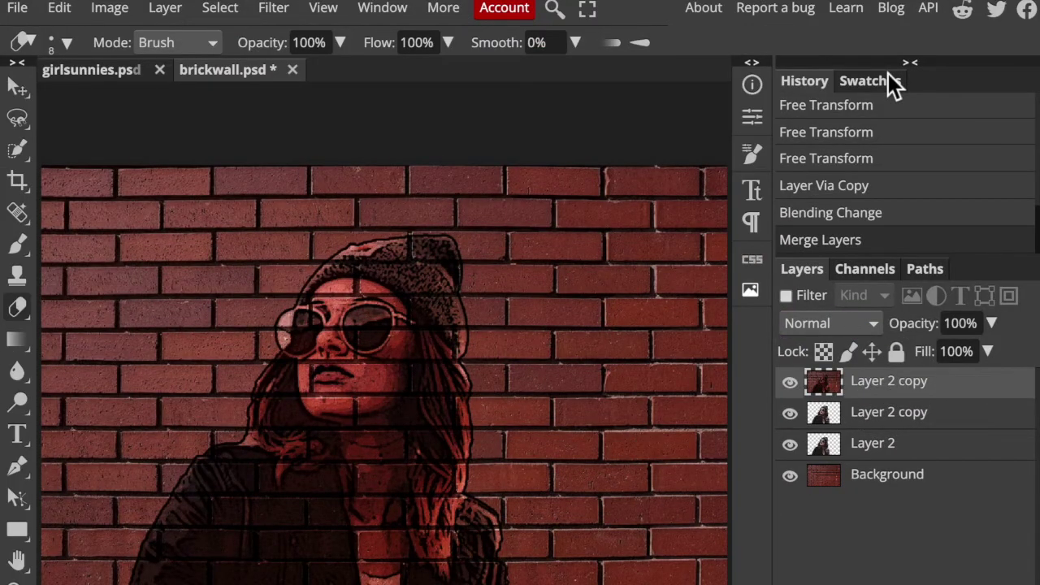
{"action": "key", "text": "ctrl+minus"}
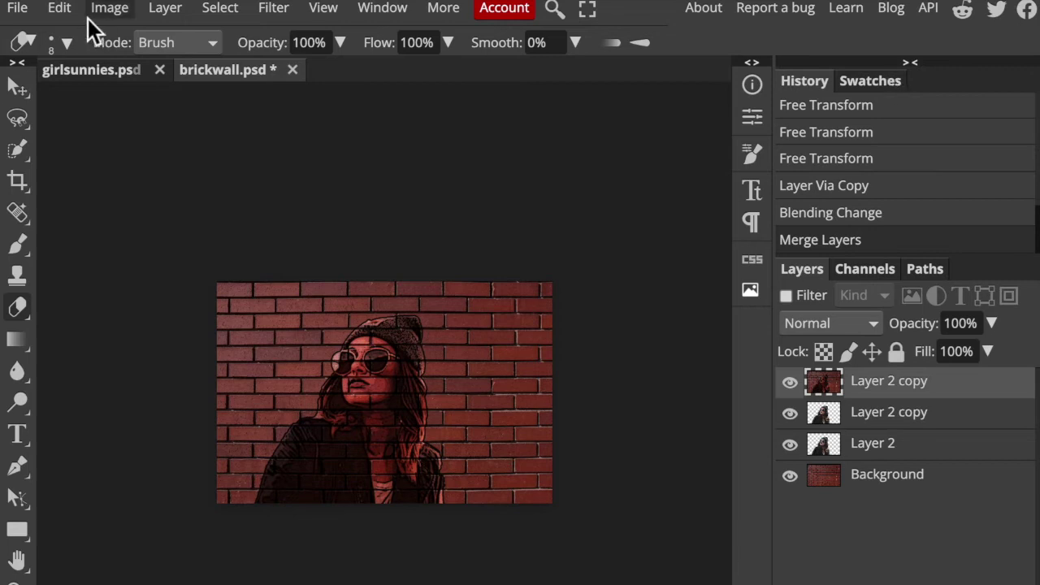
- Apply a Perspective transform, stretching the left edge taller so the wall recedes rightward
{"action": "left_click", "coordinate": [62, 10]}
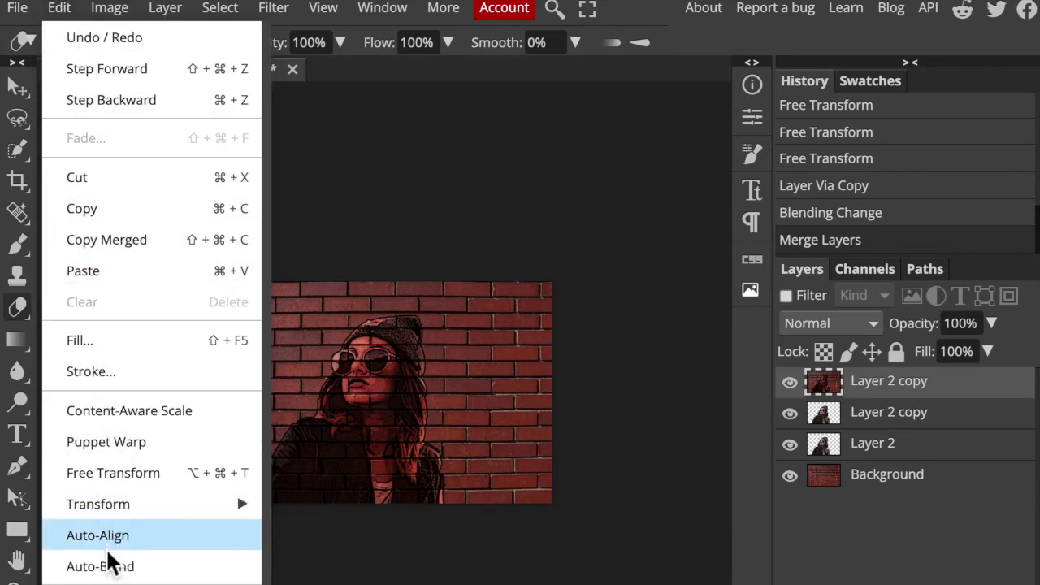
{"action": "mouse_move", "coordinate": [116, 505]}
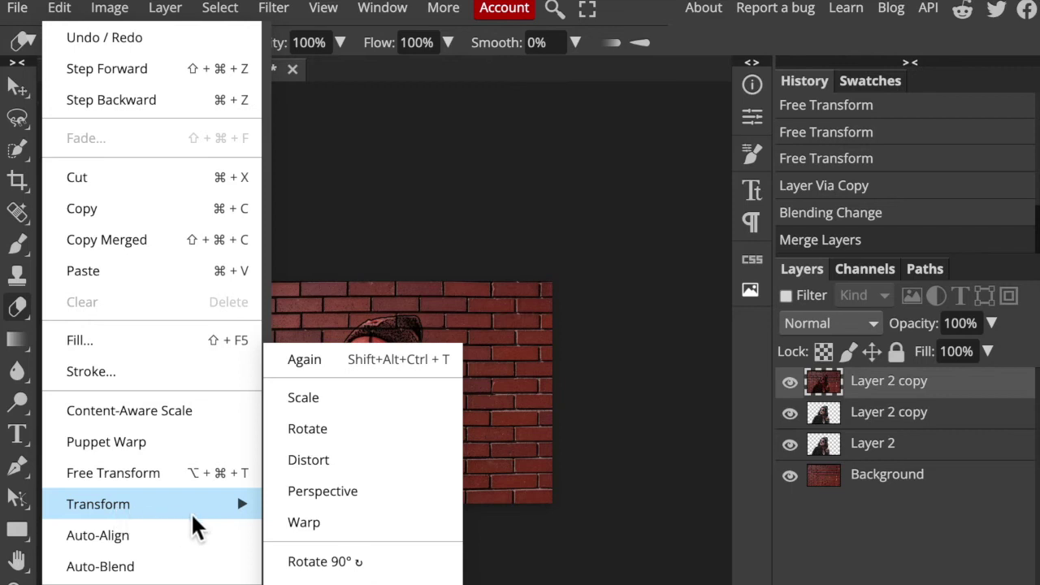
{"action": "left_click", "coordinate": [337, 489]}
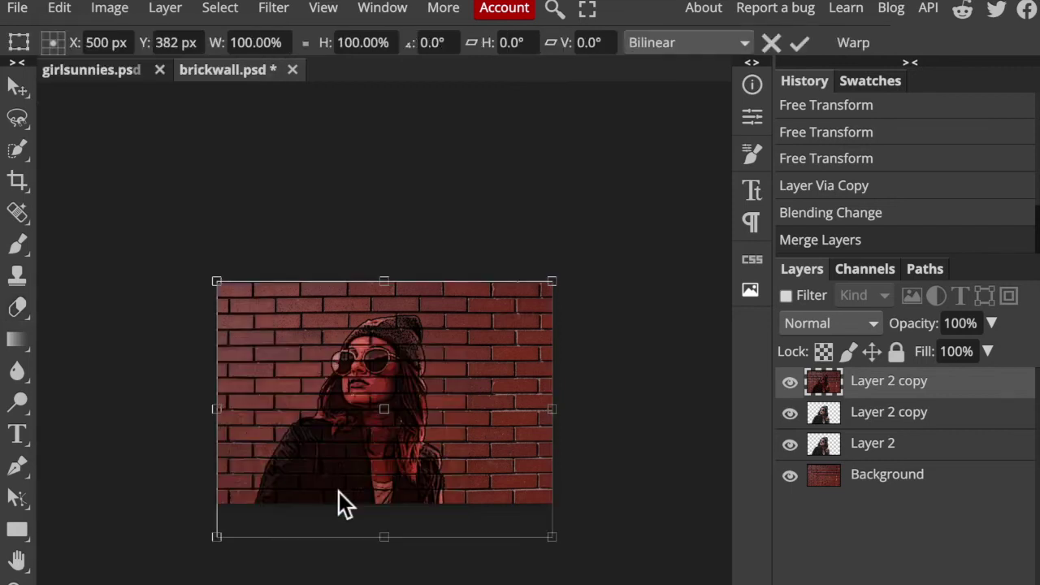
{"action": "left_click_drag", "start_coordinate": [218, 538], "coordinate": [222, 571]}
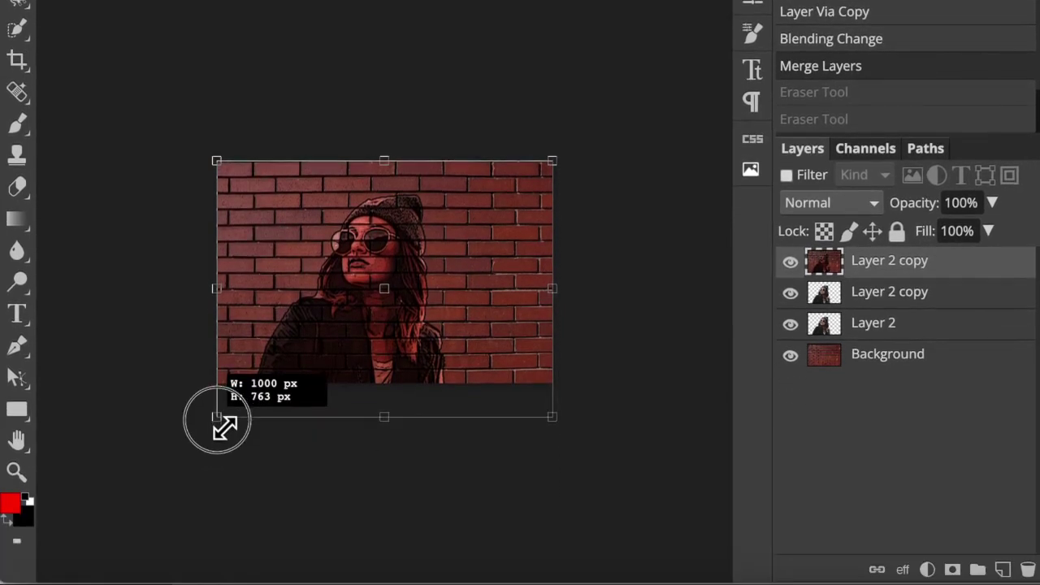
{"action": "left_click_drag", "start_coordinate": [223, 451], "coordinate": [224, 480]}
{"action": "key", "text": "Return"}
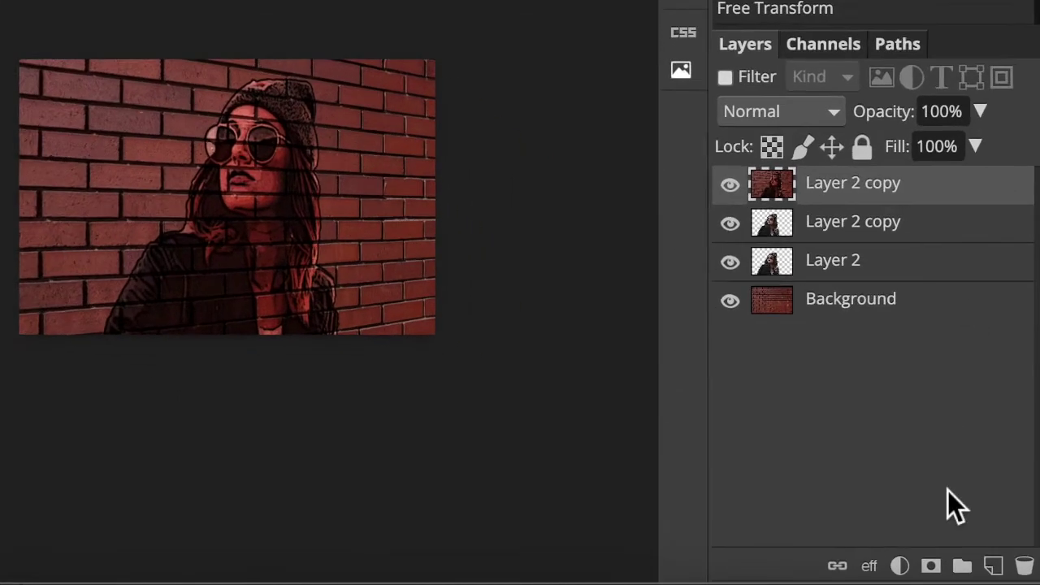
- Add a new blank layer and set up a linear black-to-white preset gradient
{"action": "left_click", "coordinate": [1006, 572]}
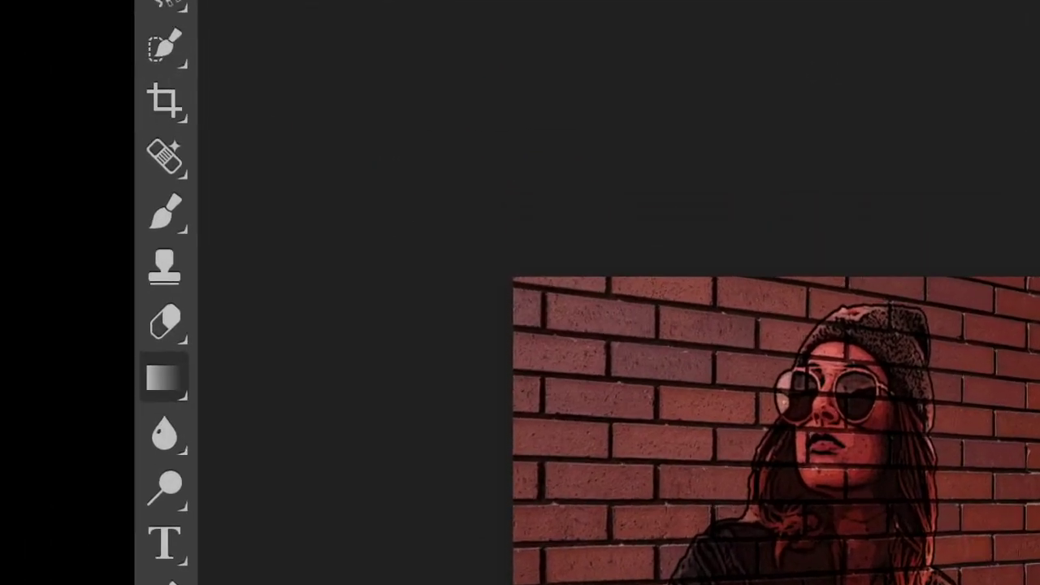
{"action": "left_click", "coordinate": [551, 41]}
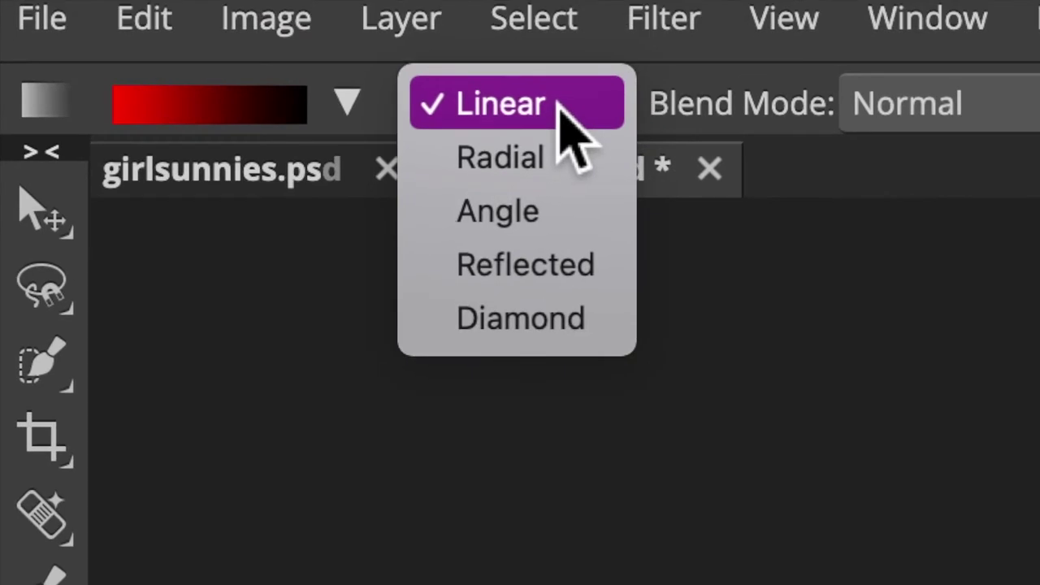
{"action": "left_click", "coordinate": [559, 103]}
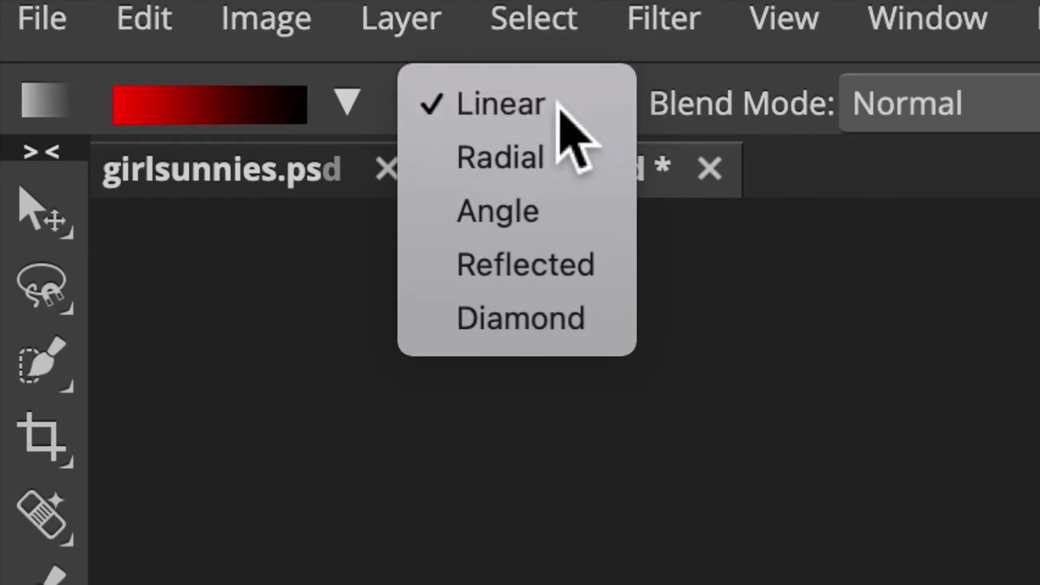
{"action": "left_click", "coordinate": [276, 114]}
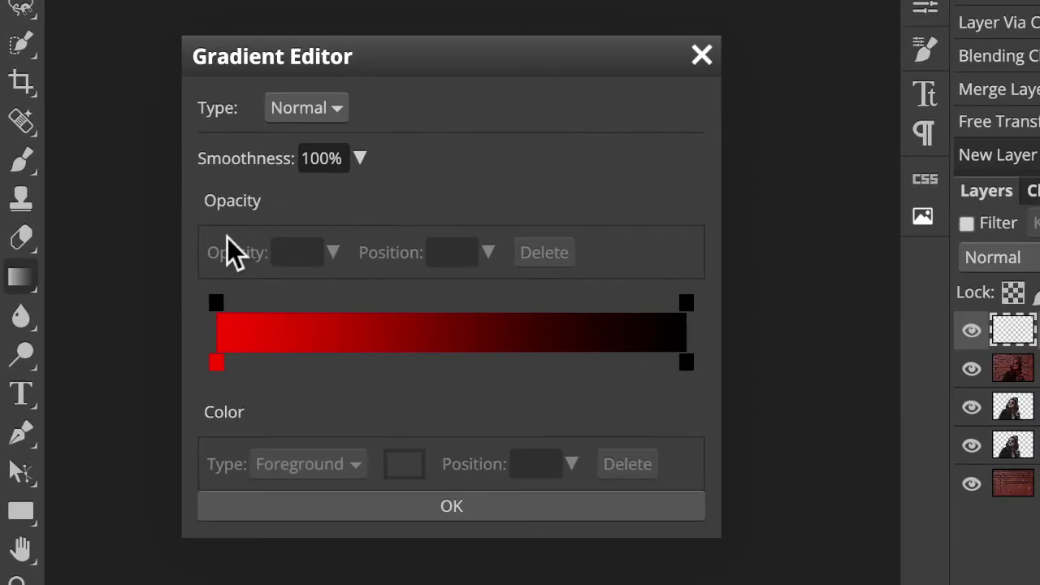
{"action": "left_click", "coordinate": [217, 362]}
{"action": "left_click", "coordinate": [713, 64]}
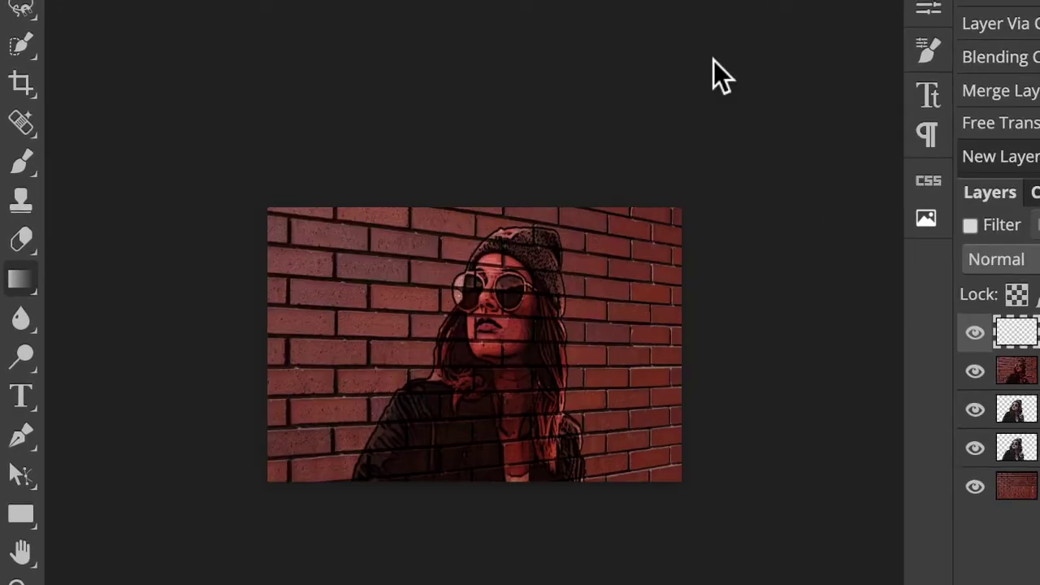
{"action": "left_click", "coordinate": [346, 103]}
{"action": "left_click", "coordinate": [378, 219]}
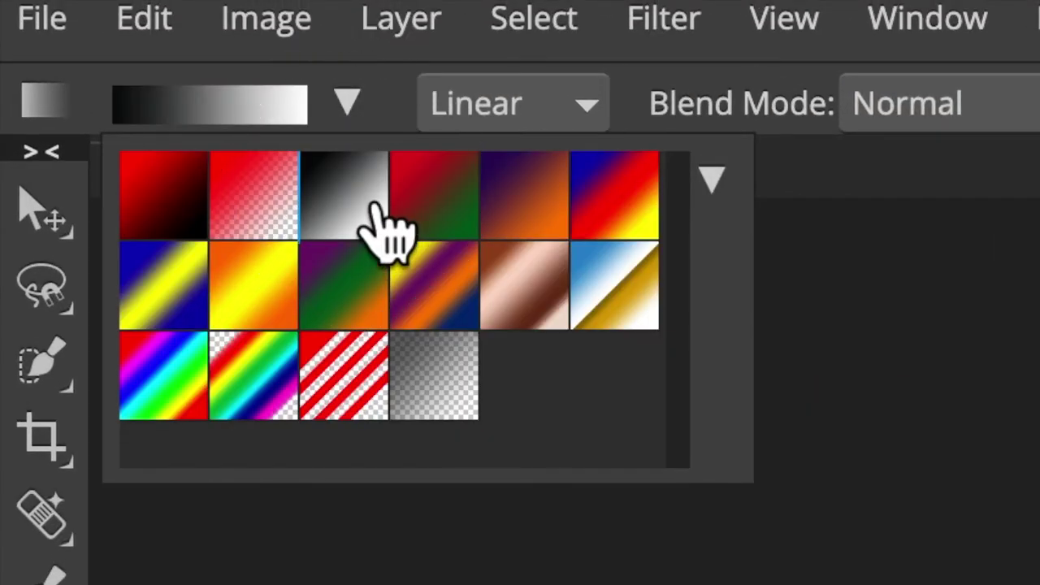
{"action": "key", "text": "Return"}
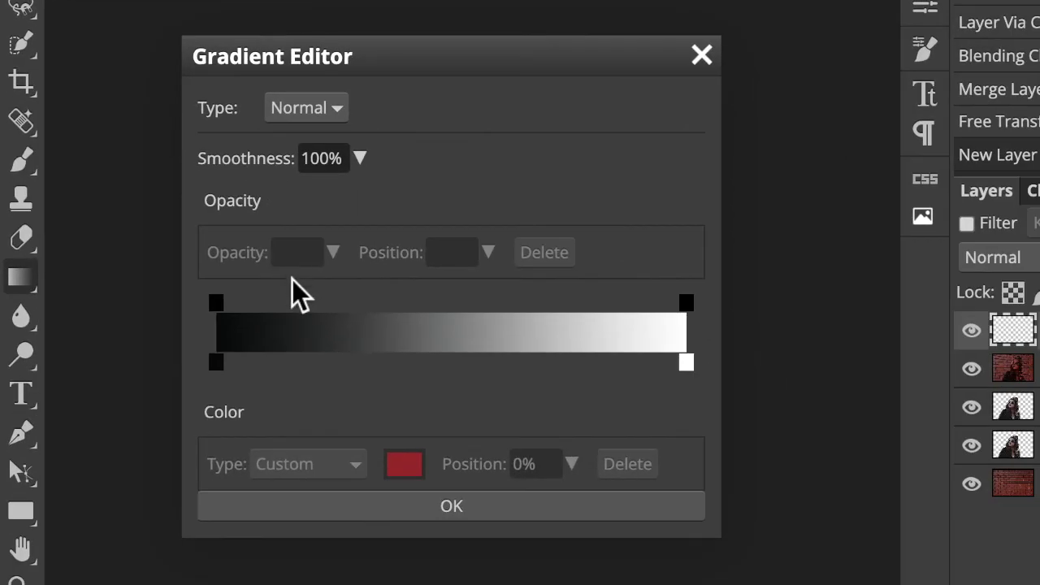
- Change the gradient's starting stop colour to mid-gray 808080
{"action": "left_click", "coordinate": [217, 364]}
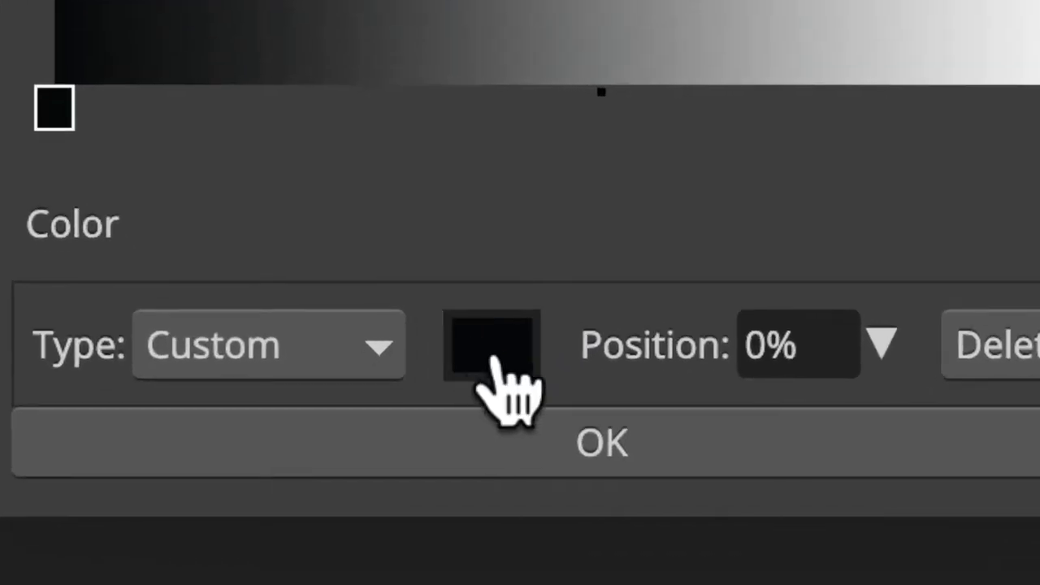
{"action": "left_click", "coordinate": [407, 468]}
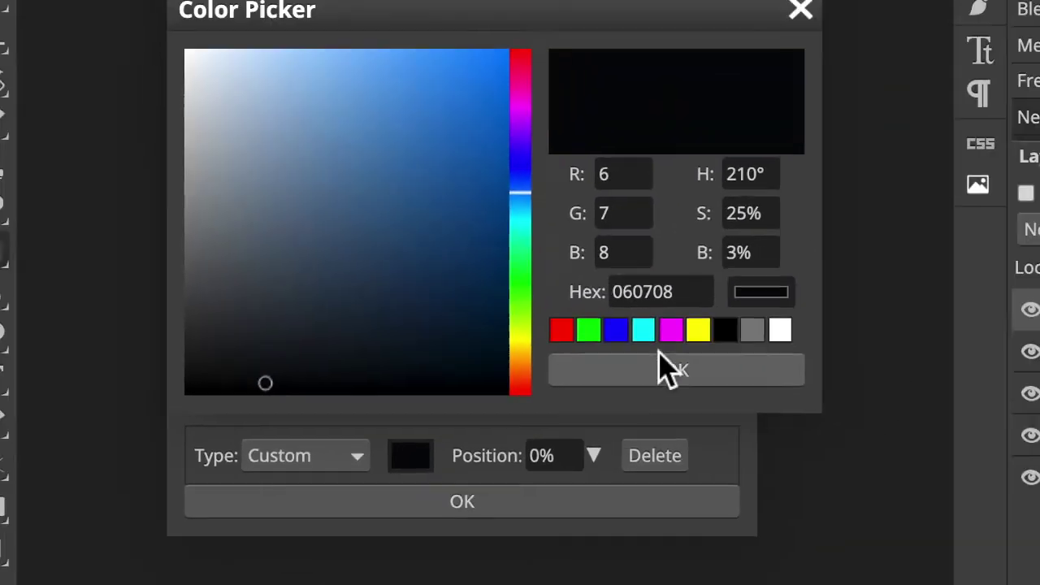
{"action": "left_click", "coordinate": [1018, 4]}
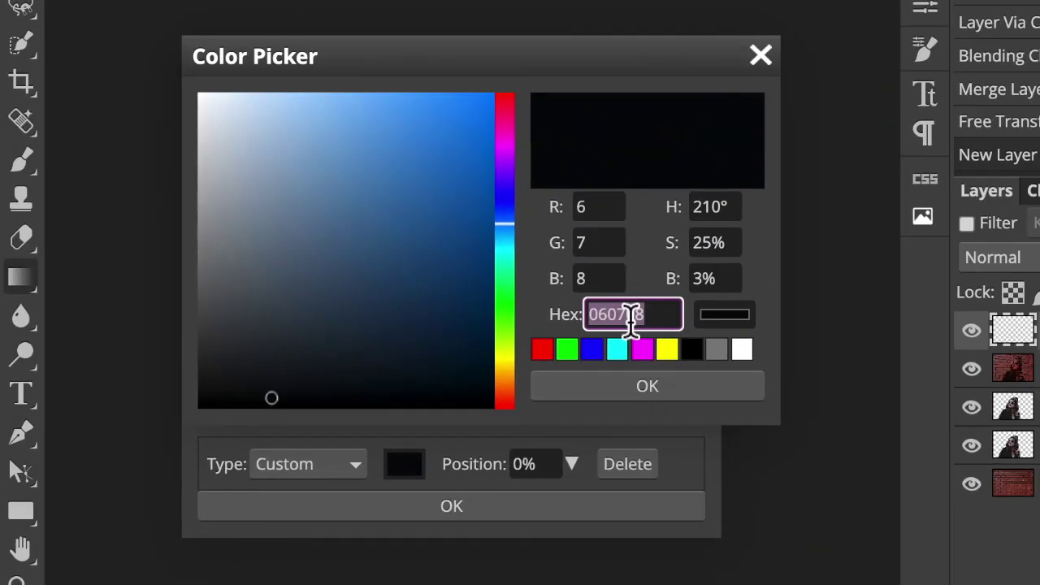
{"action": "type", "text": "808080"}
{"action": "left_click", "coordinate": [653, 387]}
{"action": "left_click", "coordinate": [444, 512]}
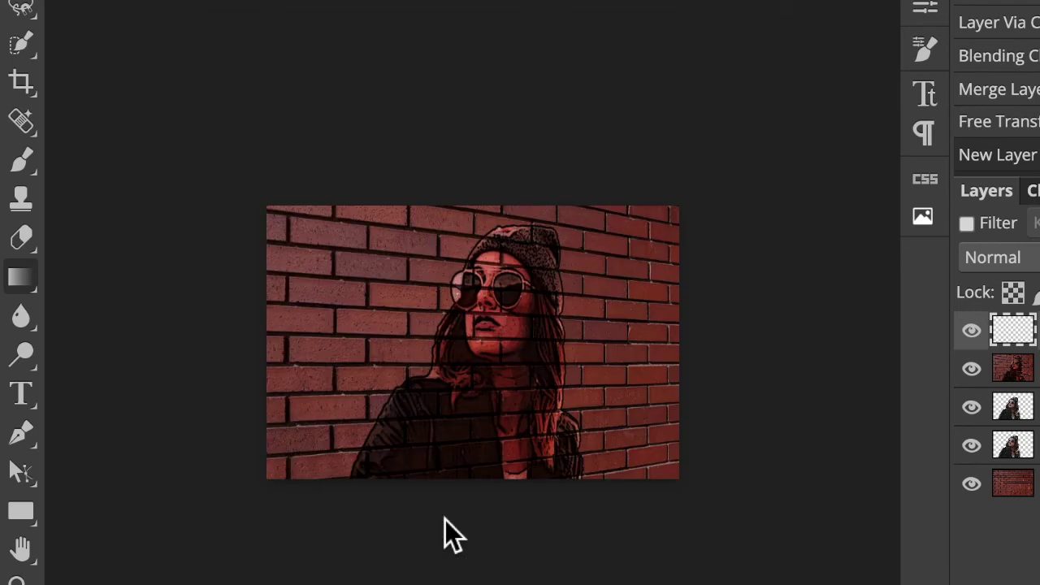
- Fill the new layer with a horizontal gray-to-white gradient drawn from right to left
{"action": "right_click", "coordinate": [21, 281]}
{"action": "left_click", "coordinate": [210, 287]}
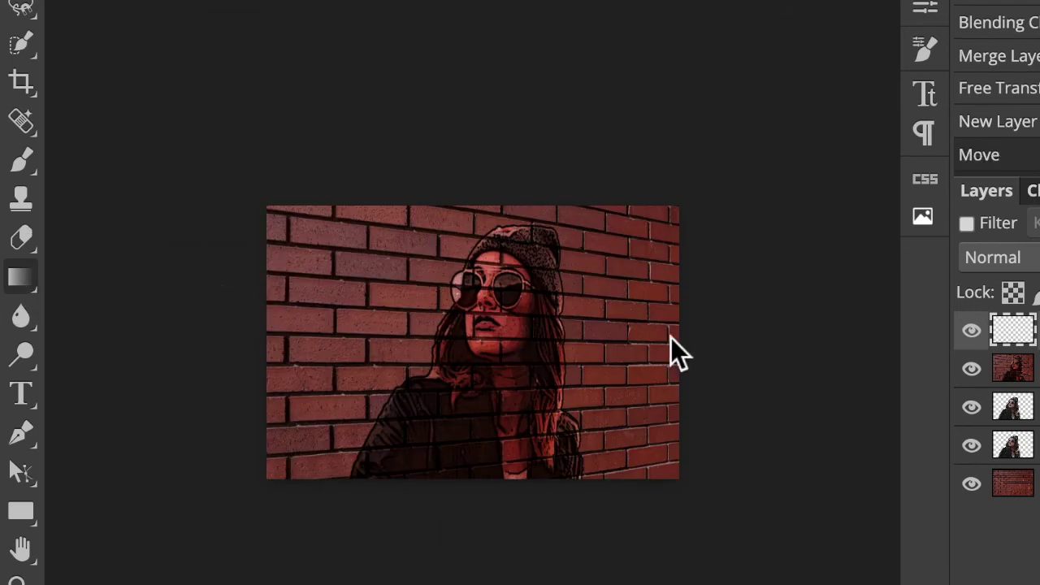
{"action": "key", "text": "ctrl+plus"}
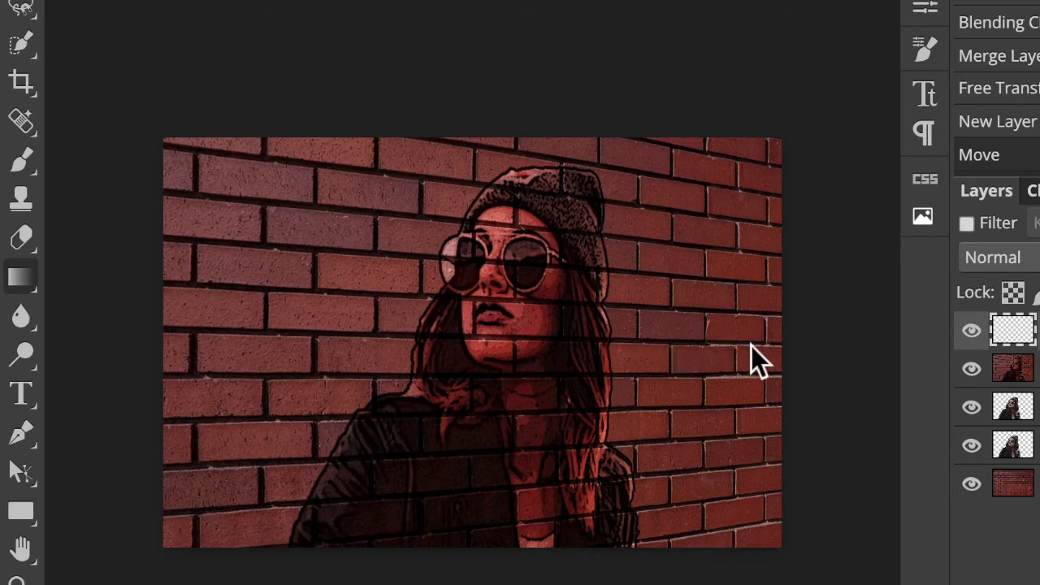
{"action": "left_click_drag", "start_coordinate": [776, 342], "coordinate": [454, 342]}
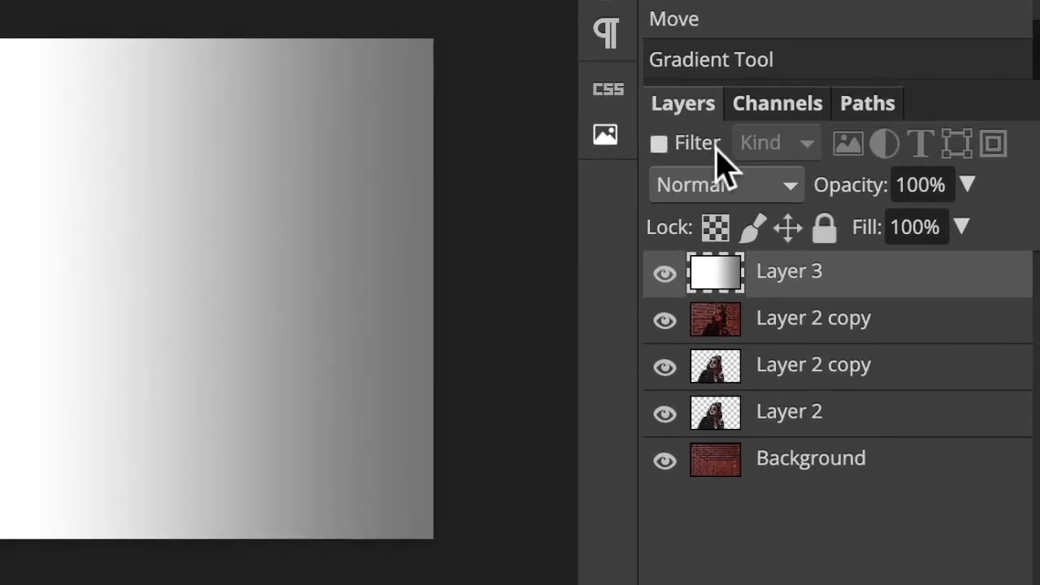
- Set the gradient layer (Layer 3) blend mode to Linear Burn to darken the wall's right side
{"action": "left_click", "coordinate": [1037, 265]}
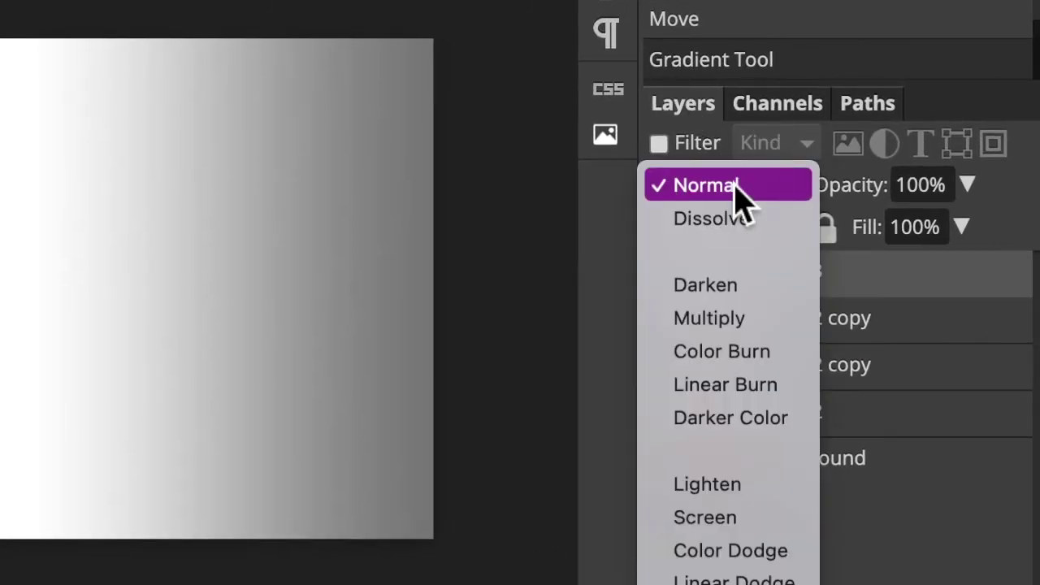
{"action": "left_click", "coordinate": [760, 393]}
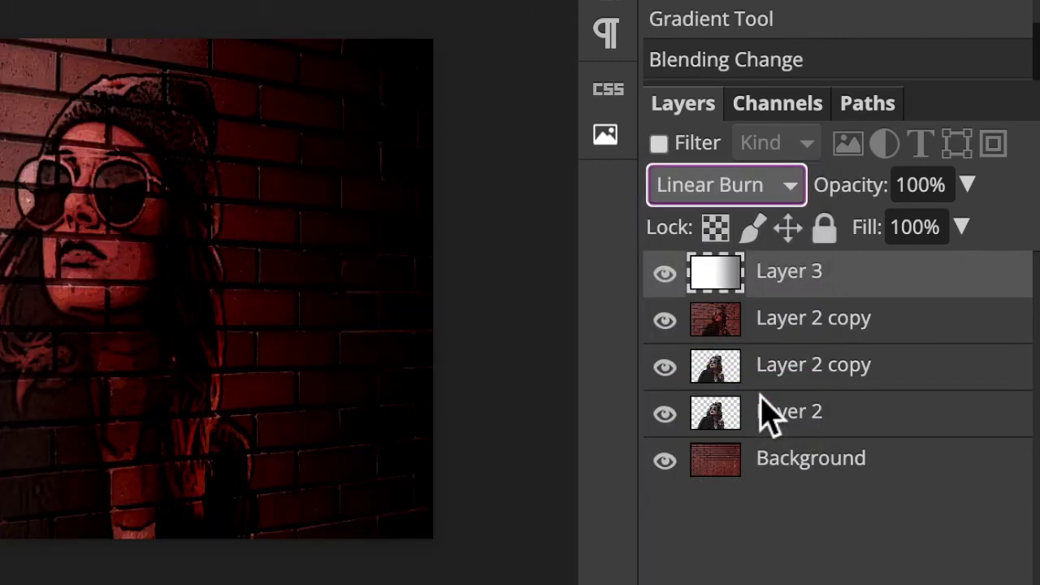
{"action": "left_click", "coordinate": [967, 185]}
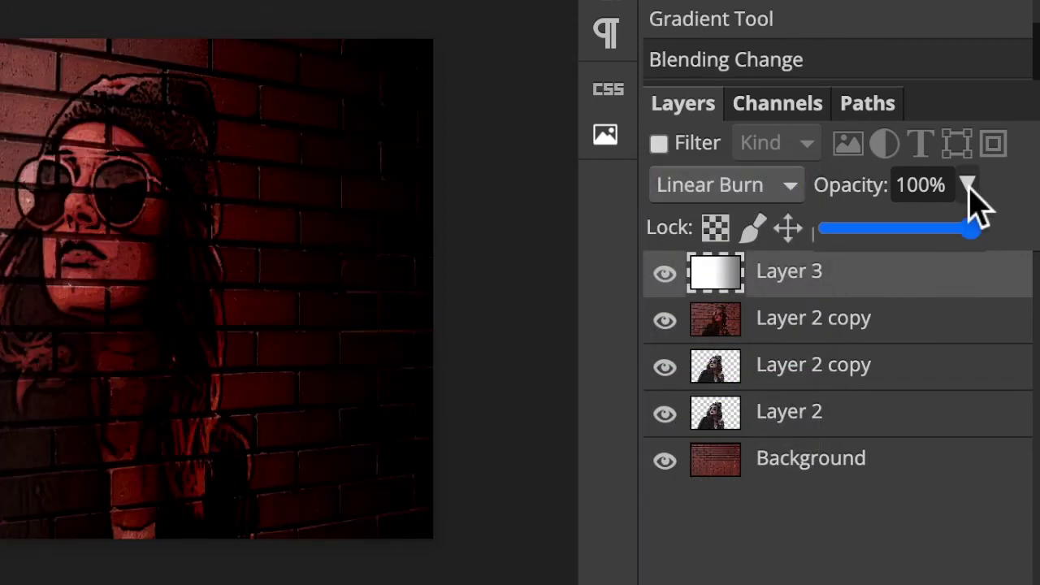